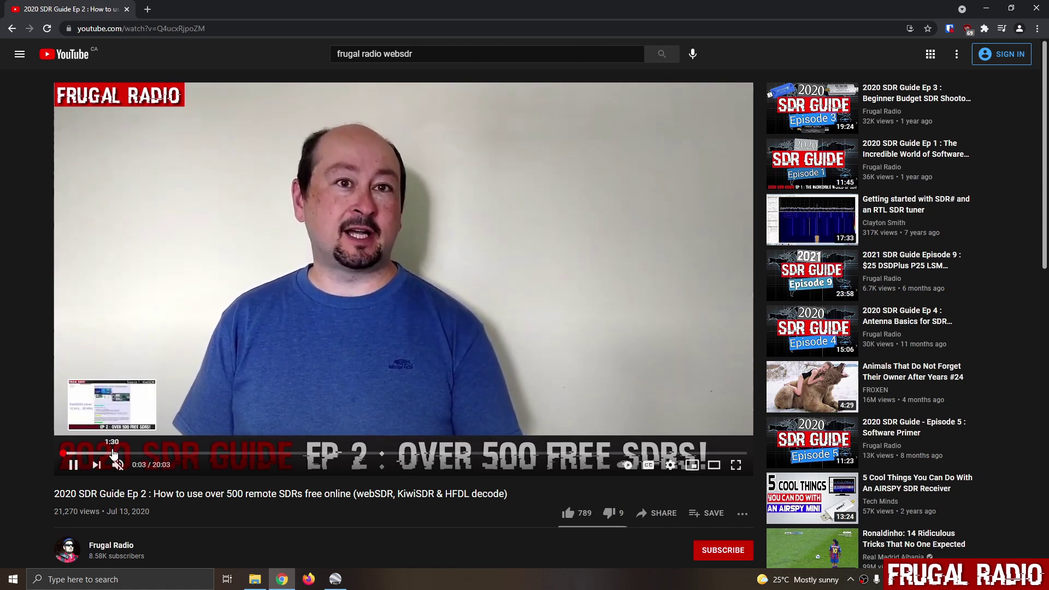
- Seek the SDR guide video to about 1:31, where the KiwiSDR section begins
left_click(112, 453)
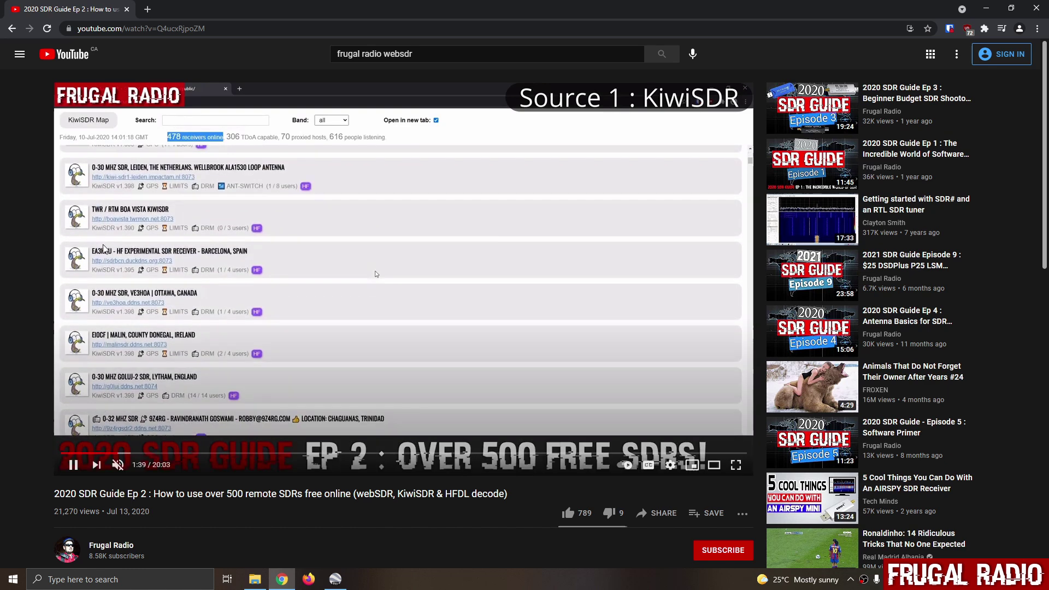
- Search 'twente websdr', open the Enschede wide-band WebSDR, and select its frequency value
left_click(231, 28)
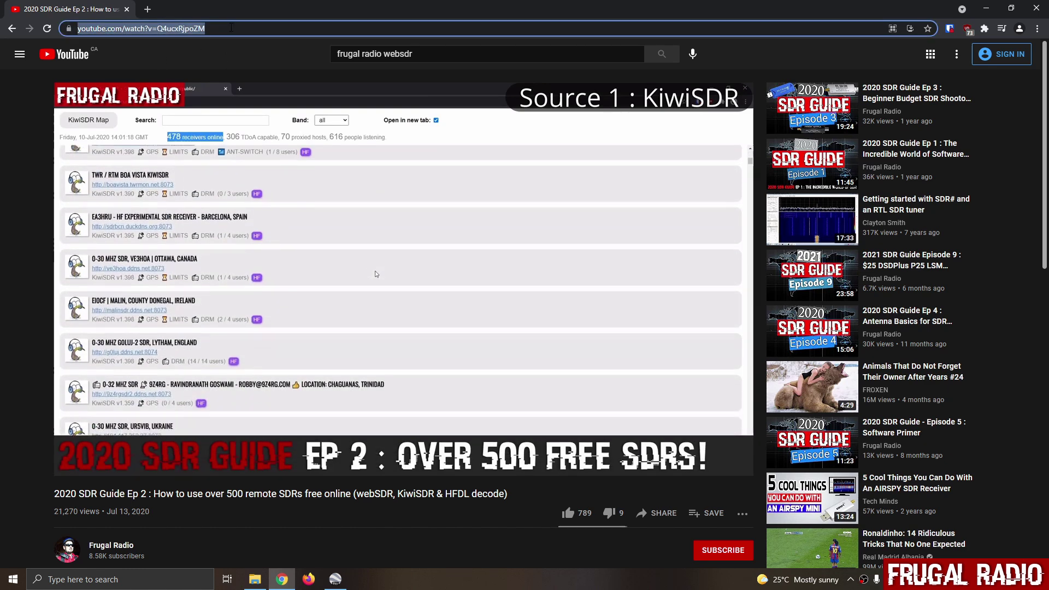
type("t")
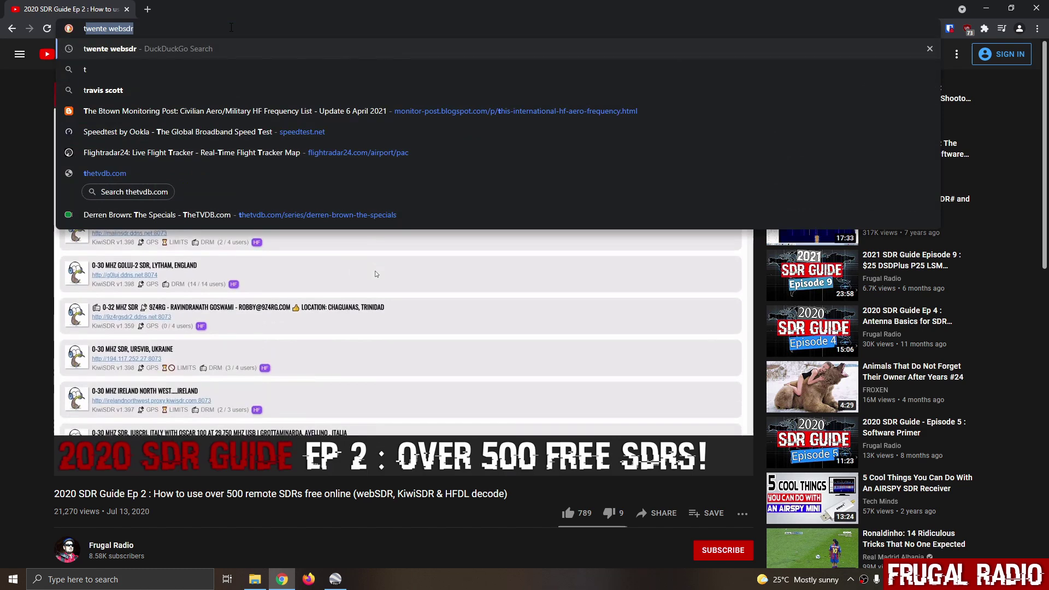
key("Return")
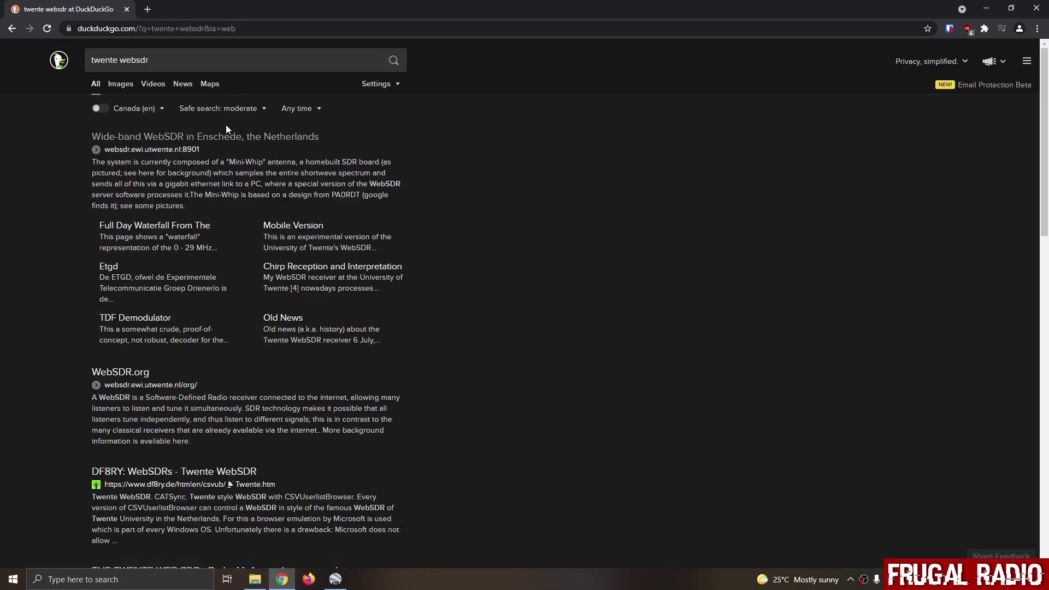
left_click(221, 137)
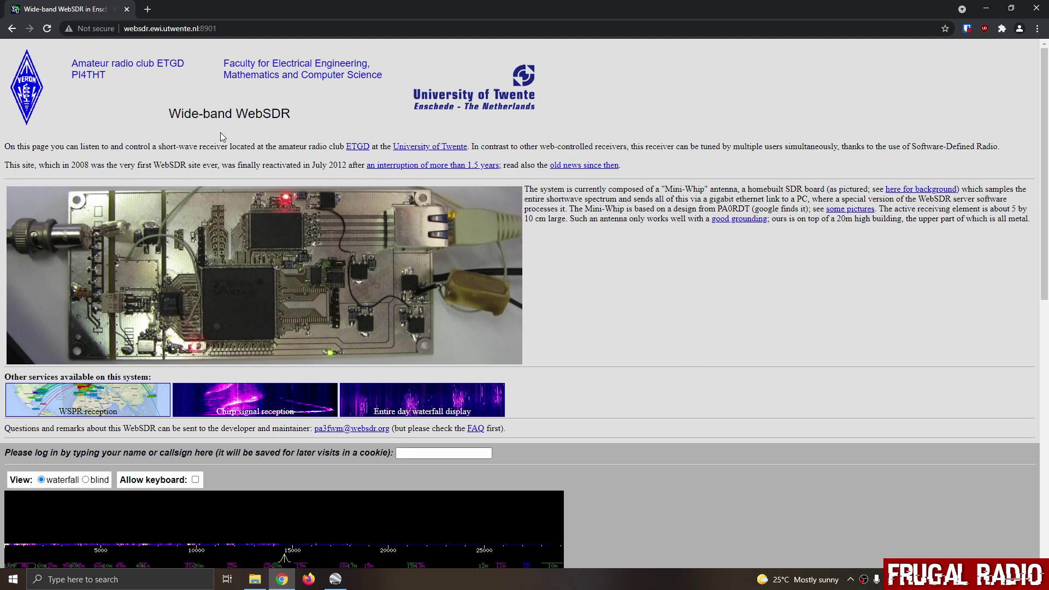
scroll(630, 290, "down", 4)
scroll(631, 290, "down", 3)
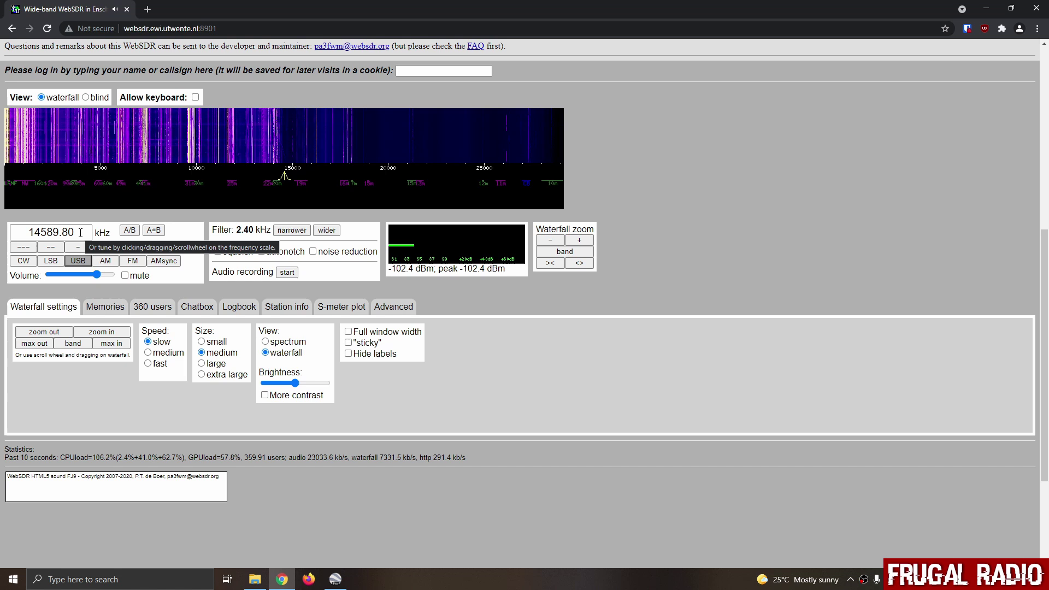
left_click_drag(80, 233, 21, 233)
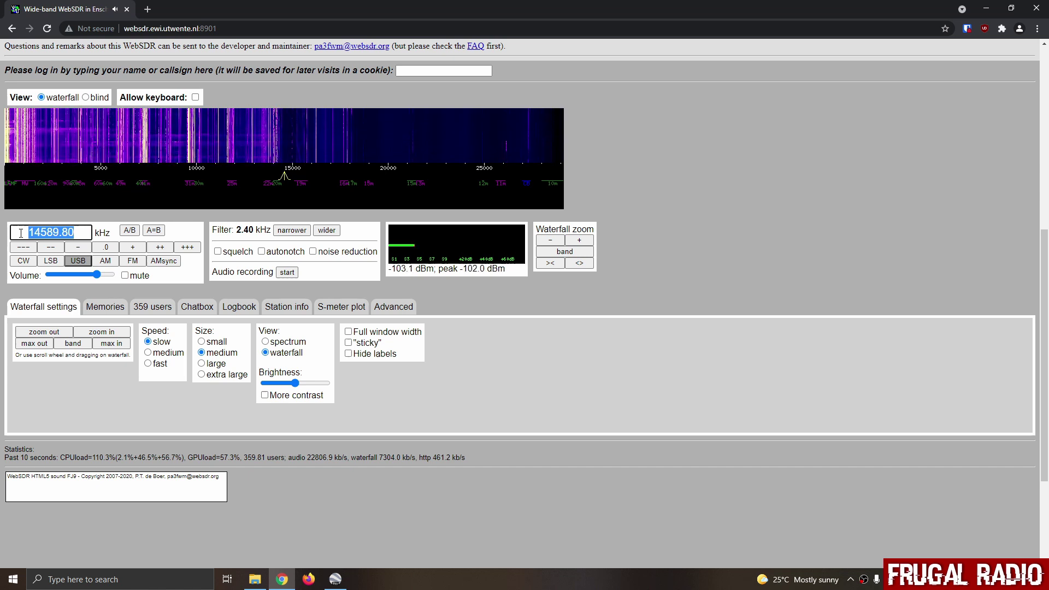
- Tune to 10081 kHz and zoom the waterfall in to roughly 10063–10117 kHz
type("10")
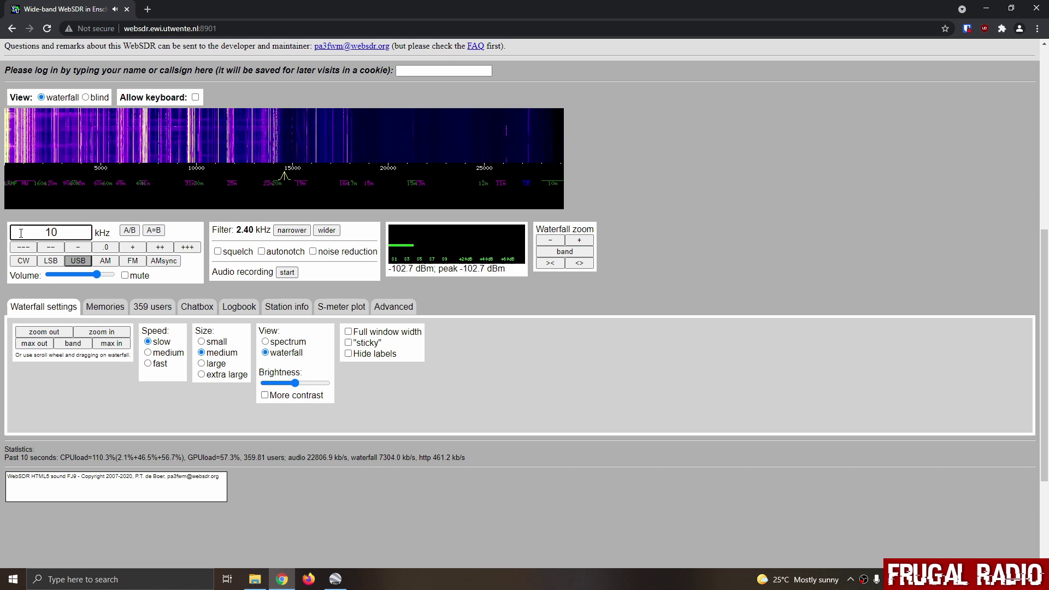
type("081")
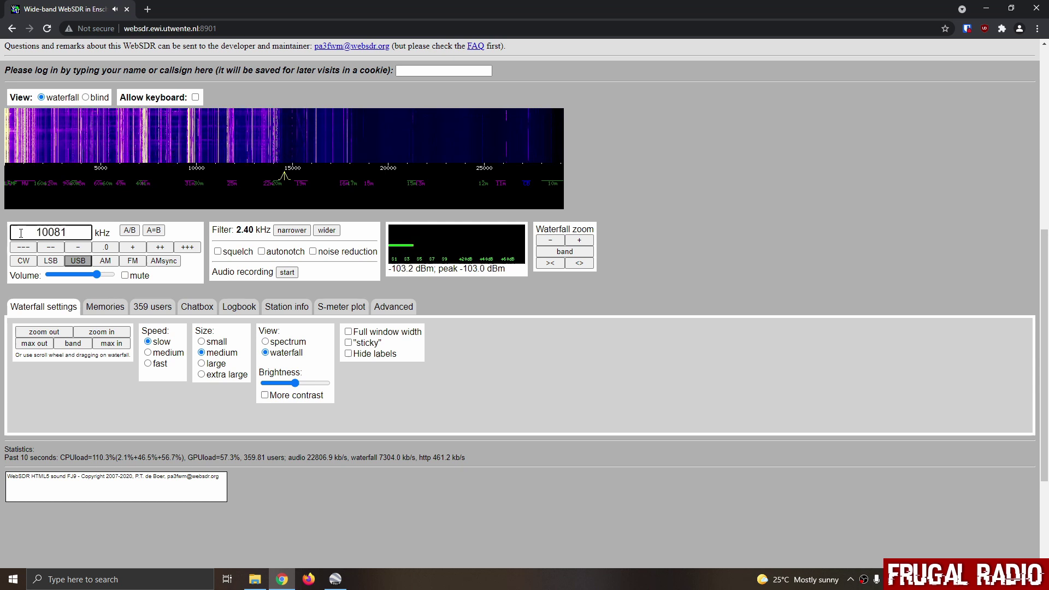
key("Return")
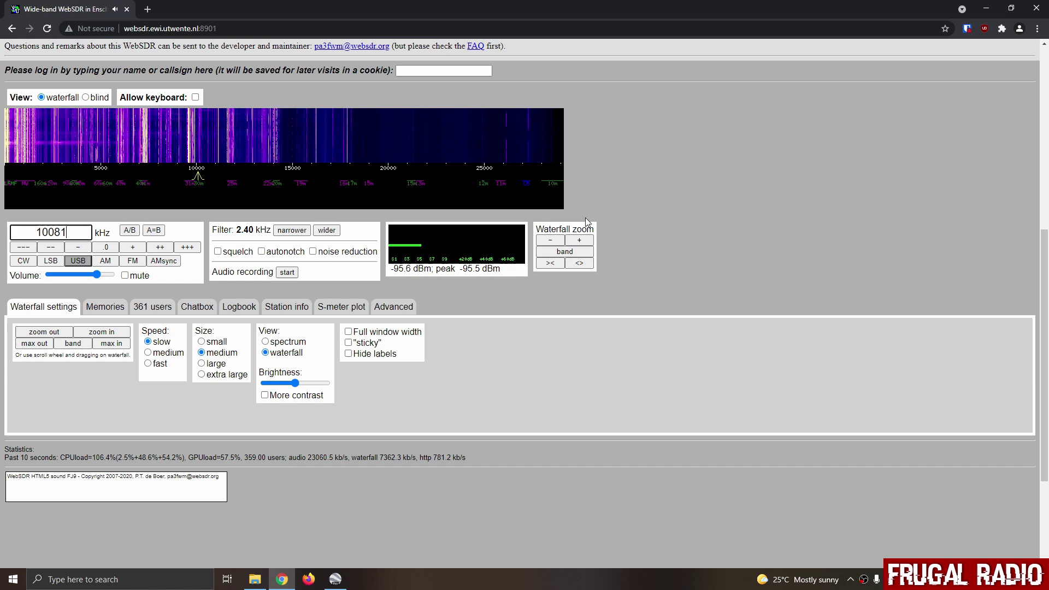
left_click(581, 241)
left_click(580, 241)
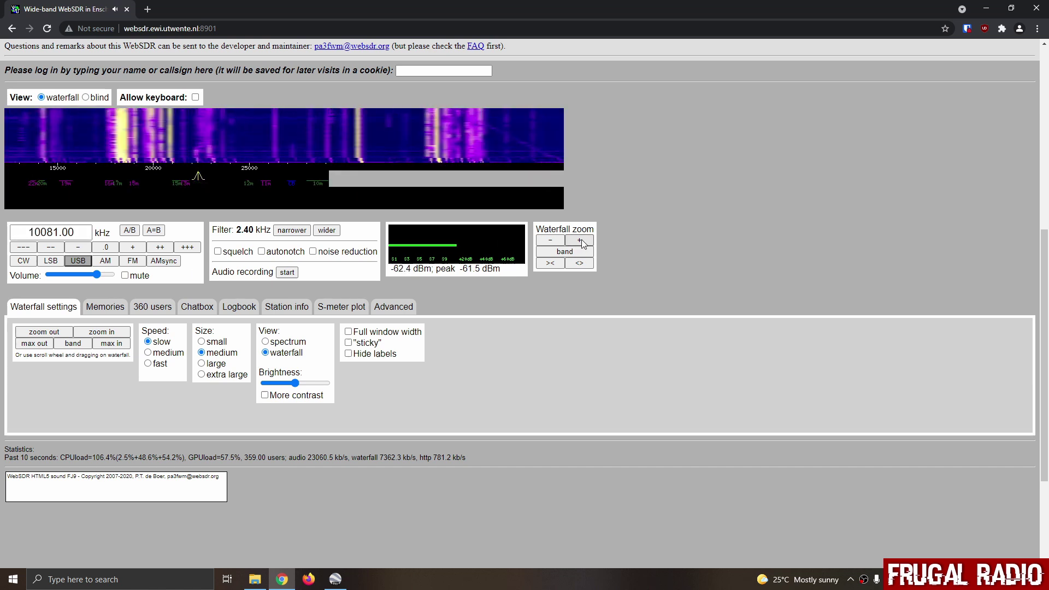
left_click(581, 240)
left_click(580, 240)
left_click(580, 241)
left_click(580, 241)
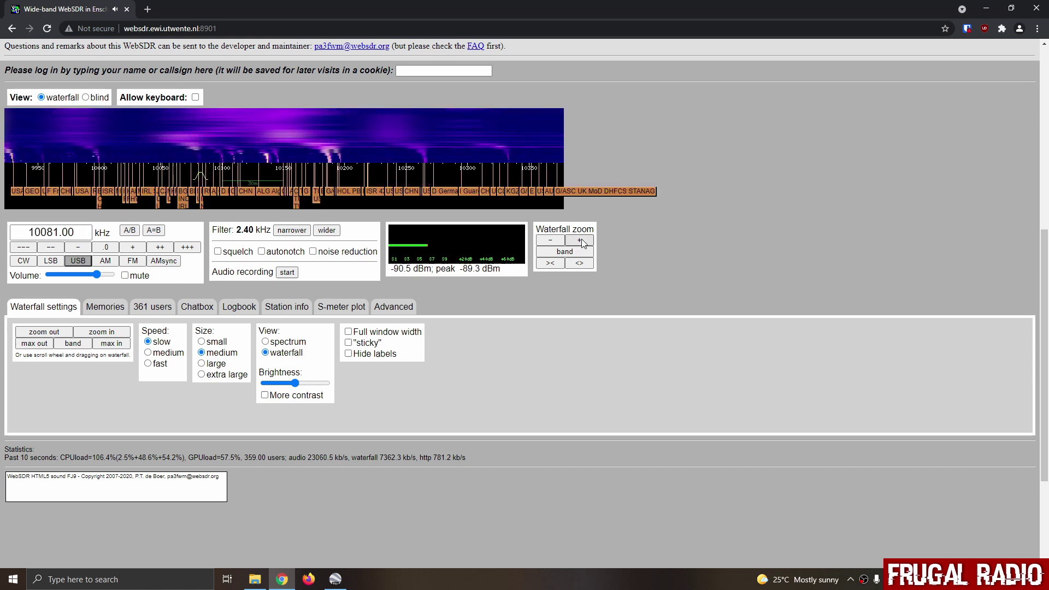
left_click(582, 240)
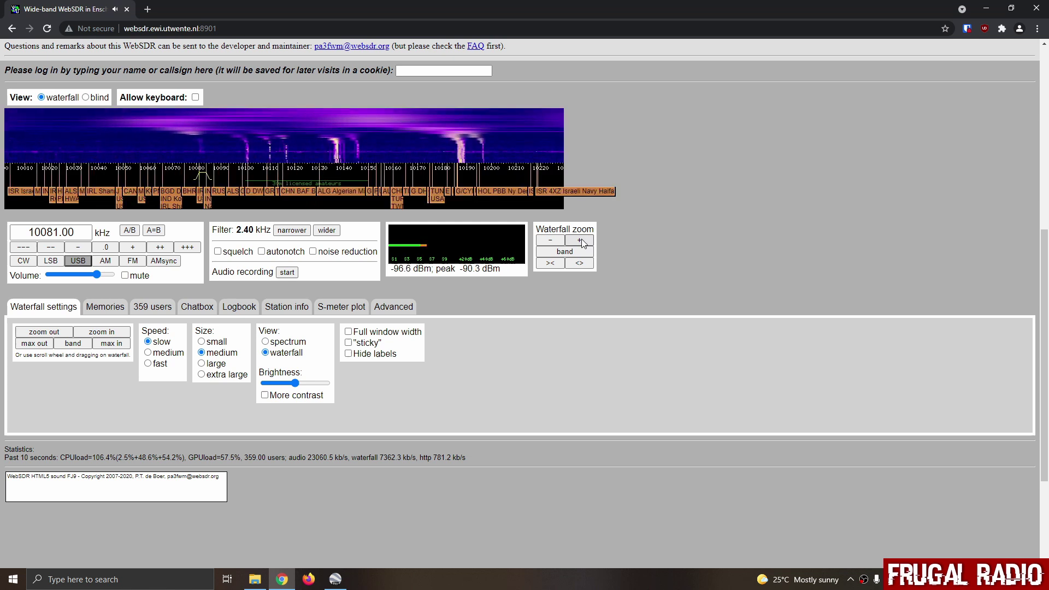
left_click(582, 241)
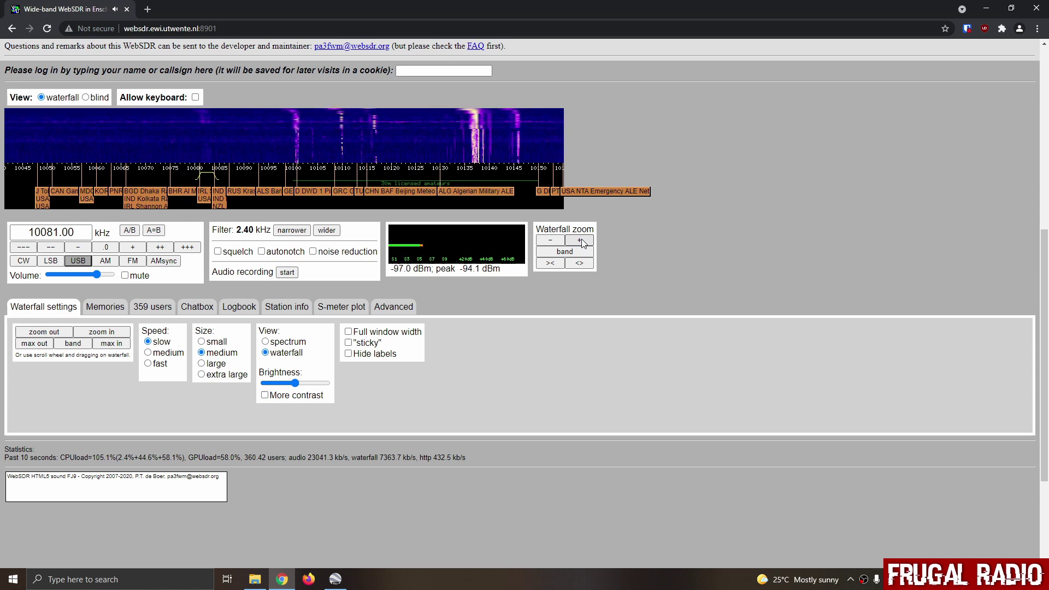
left_click(581, 241)
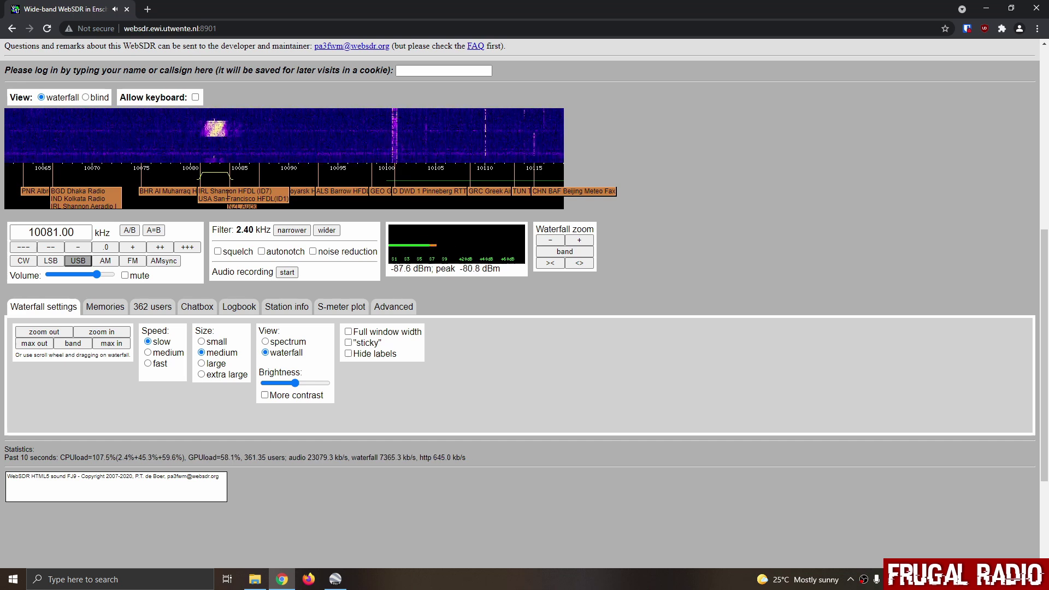
- Restore the browser window and switch sound output to CABLE Input (VB-Audio Virtual Cable)
left_click(1012, 8)
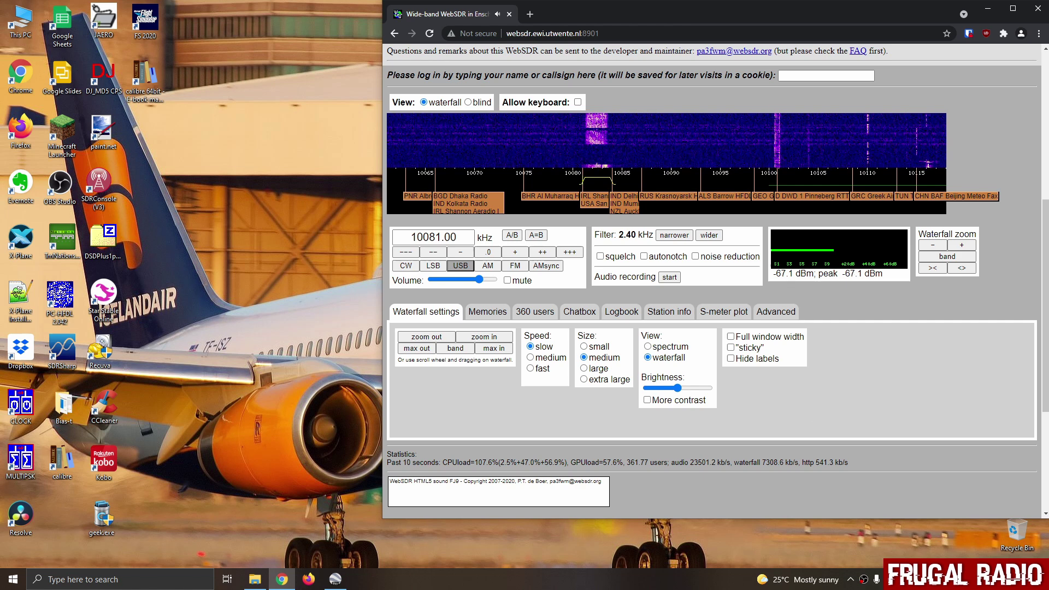
left_click(890, 579)
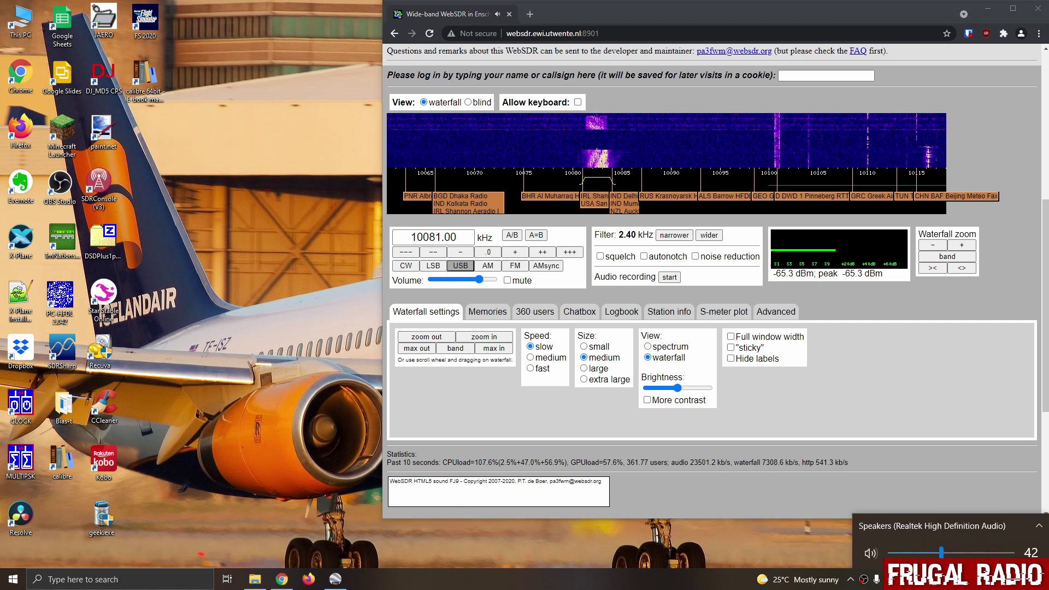
left_click(948, 527)
left_click(930, 500)
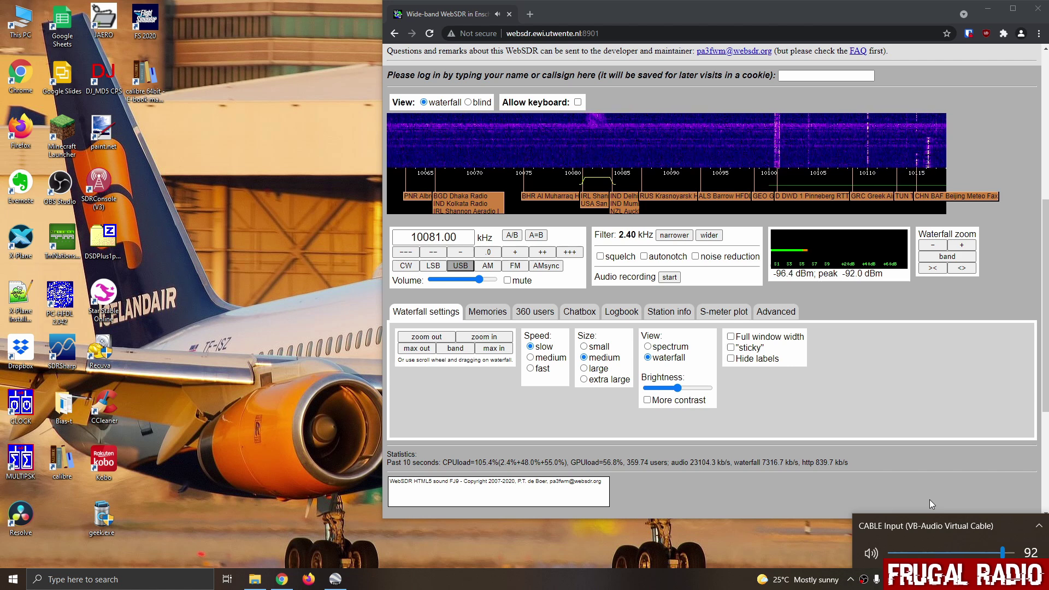
left_click(822, 506)
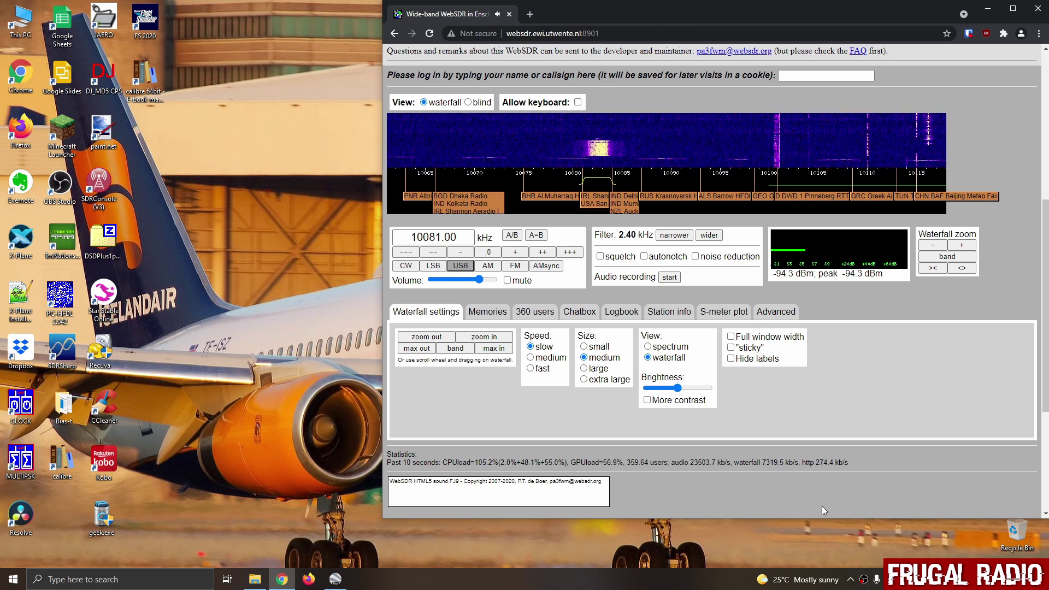
- Launch PC-HFDL from the desktop and move its window to the top-left
left_click(64, 321)
double_click(64, 321)
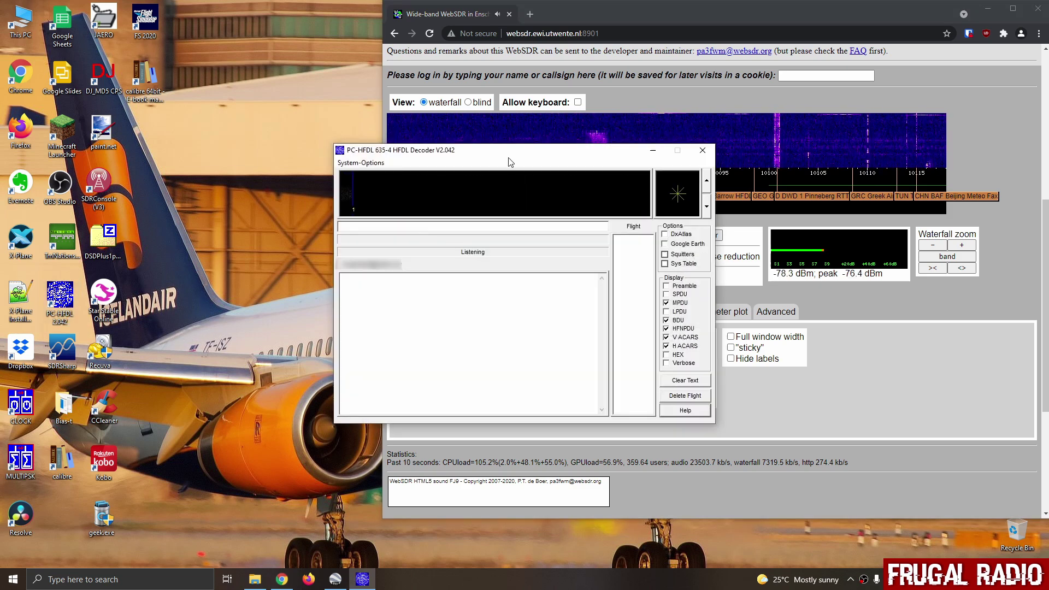
left_click_drag(508, 162, 180, 13)
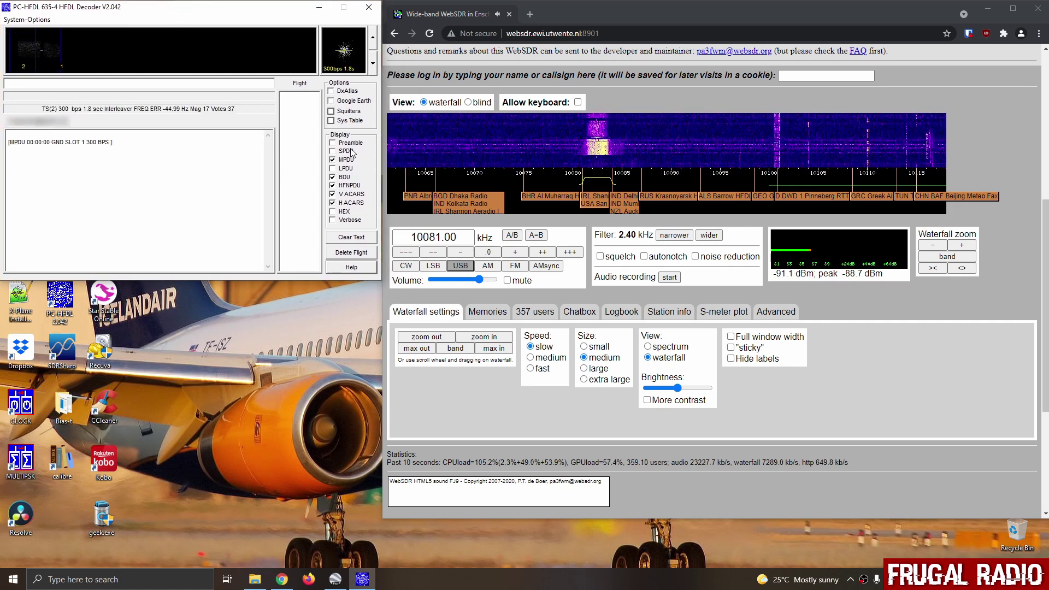
- Show the Squitters panel below the decoder, enlarge the browser, and enable Google Earth output
left_click(331, 112)
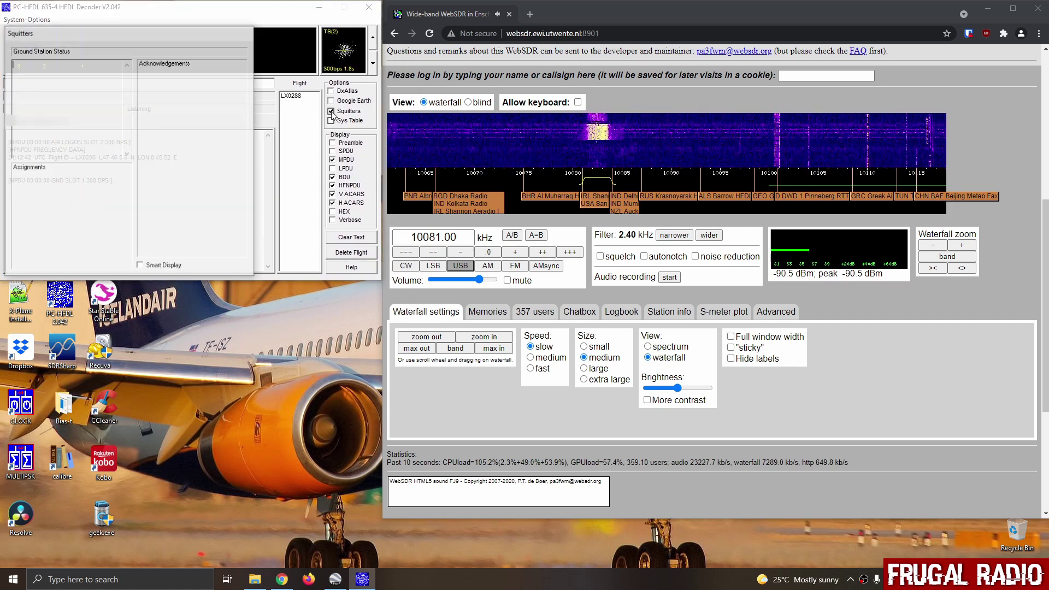
left_click_drag(180, 42, 178, 295)
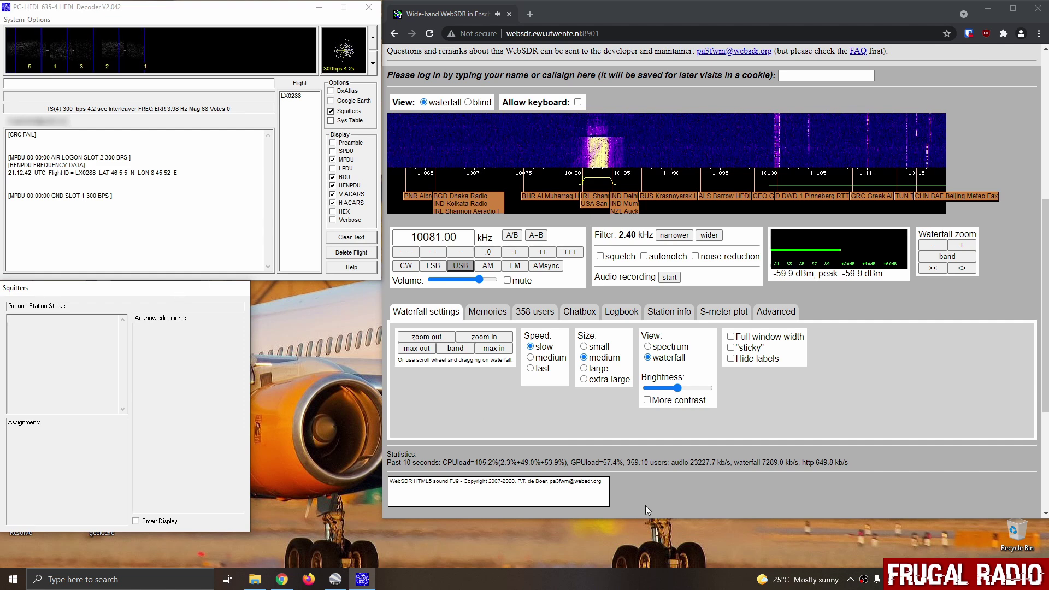
left_click_drag(646, 517, 645, 565)
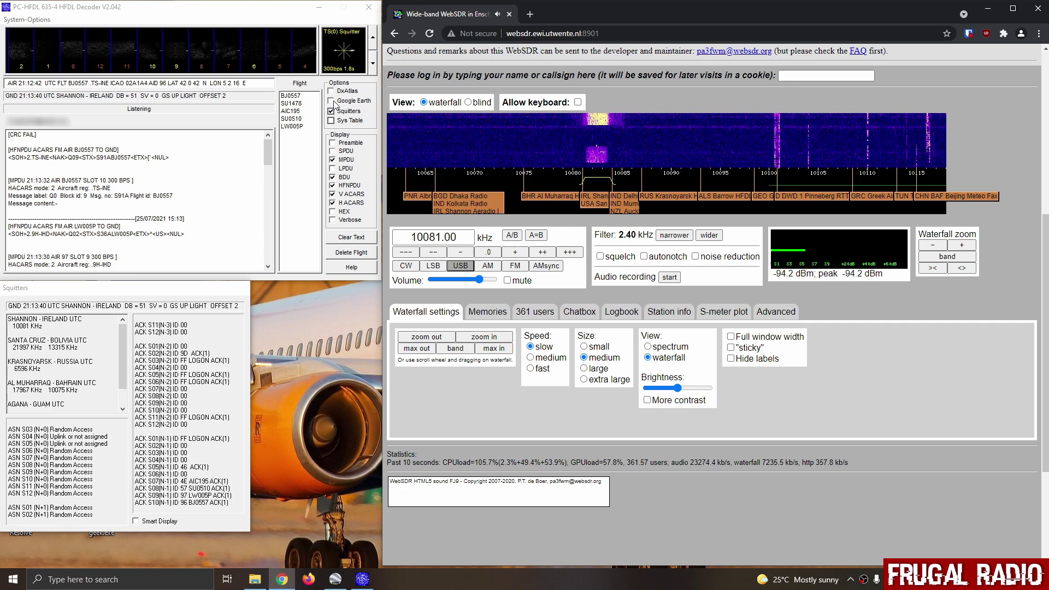
left_click(334, 103)
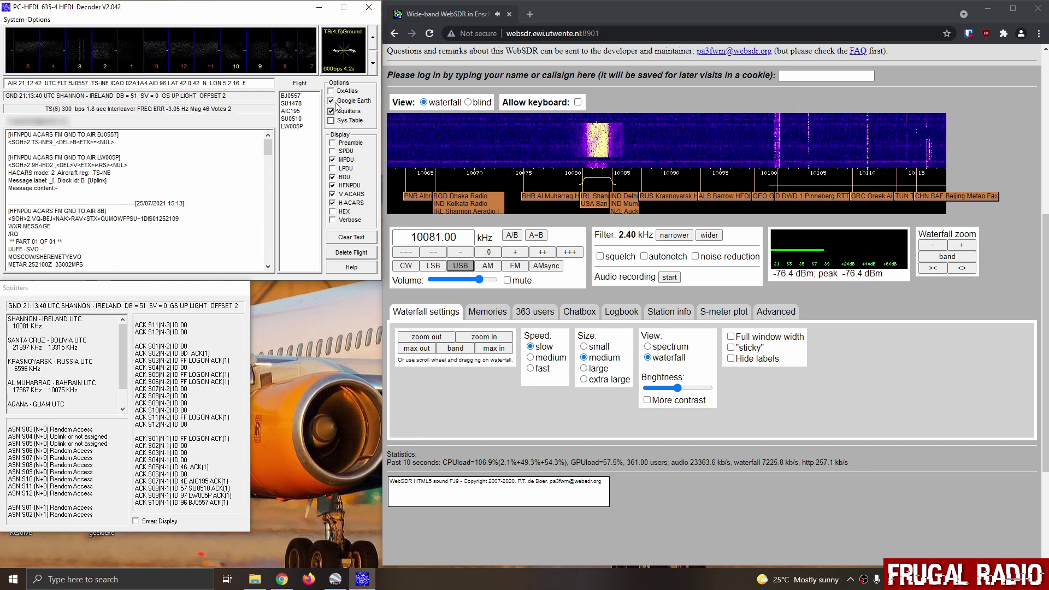
- In Google Earth Pro, open aircraft.kml from the PC-HFDL folder via File > Open
left_click(335, 579)
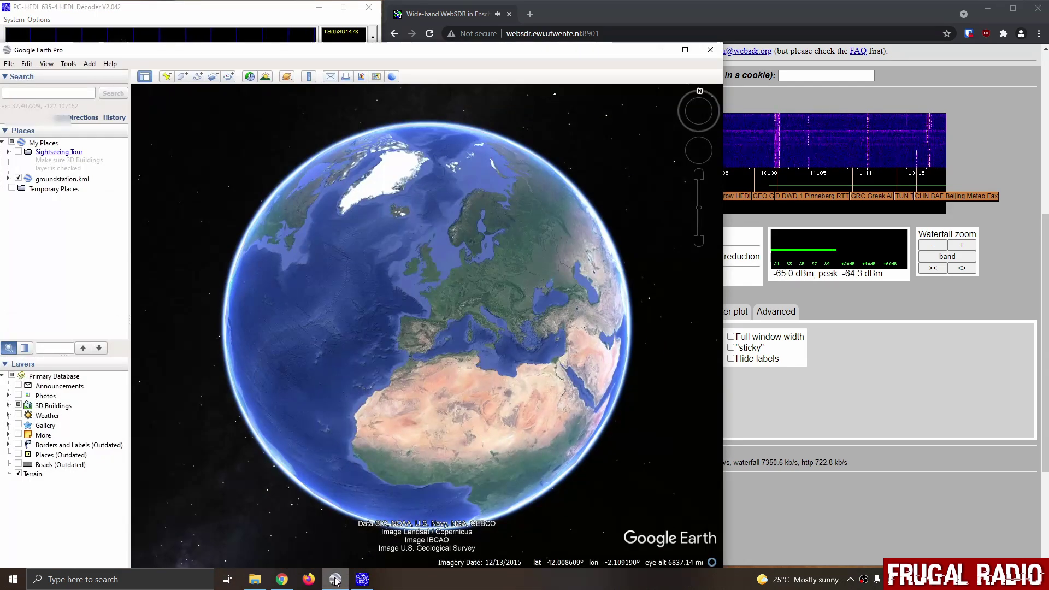
left_click(8, 64)
left_click(25, 80)
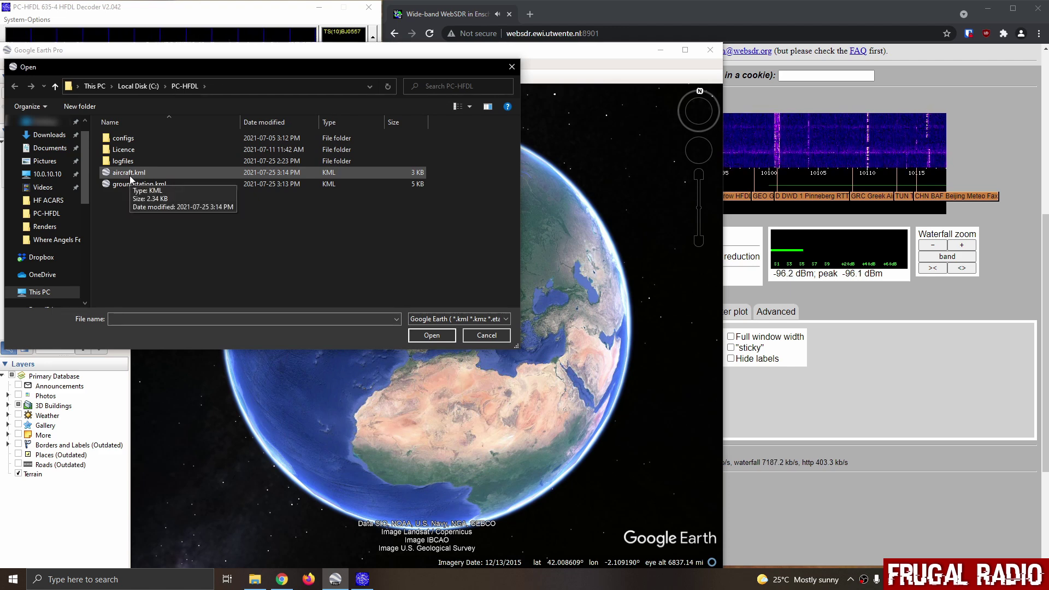
left_click(129, 175)
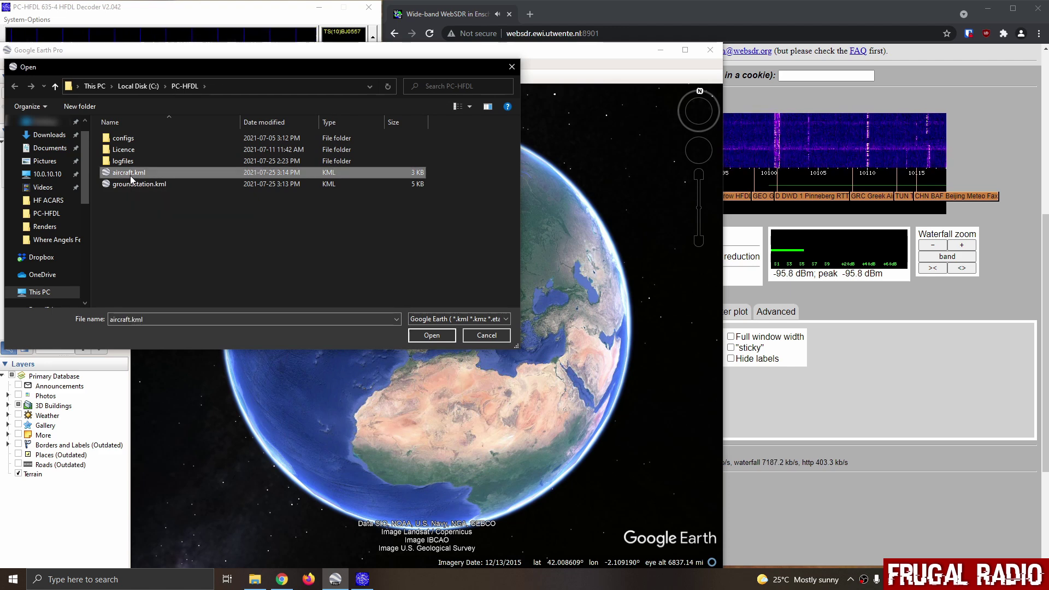
left_click(431, 335)
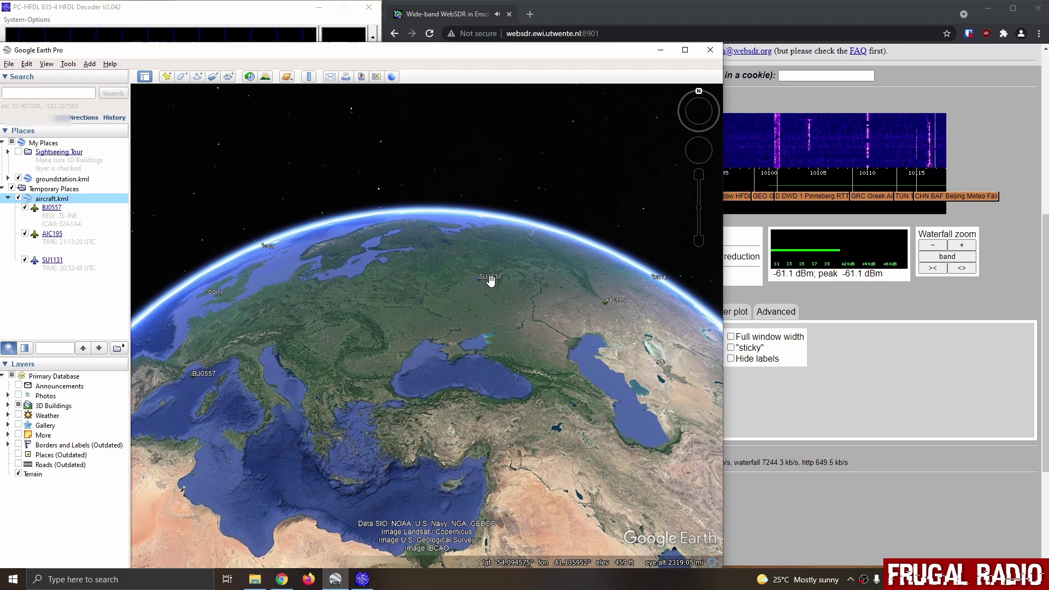
- Select SU1131 in Places and fly the globe to it
left_click(490, 280)
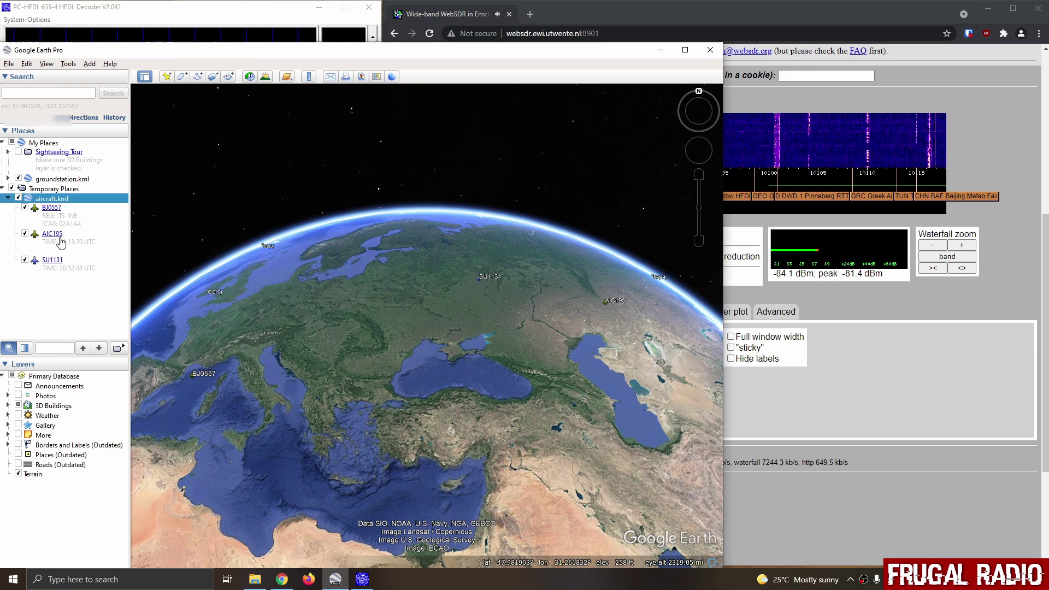
left_click(53, 261)
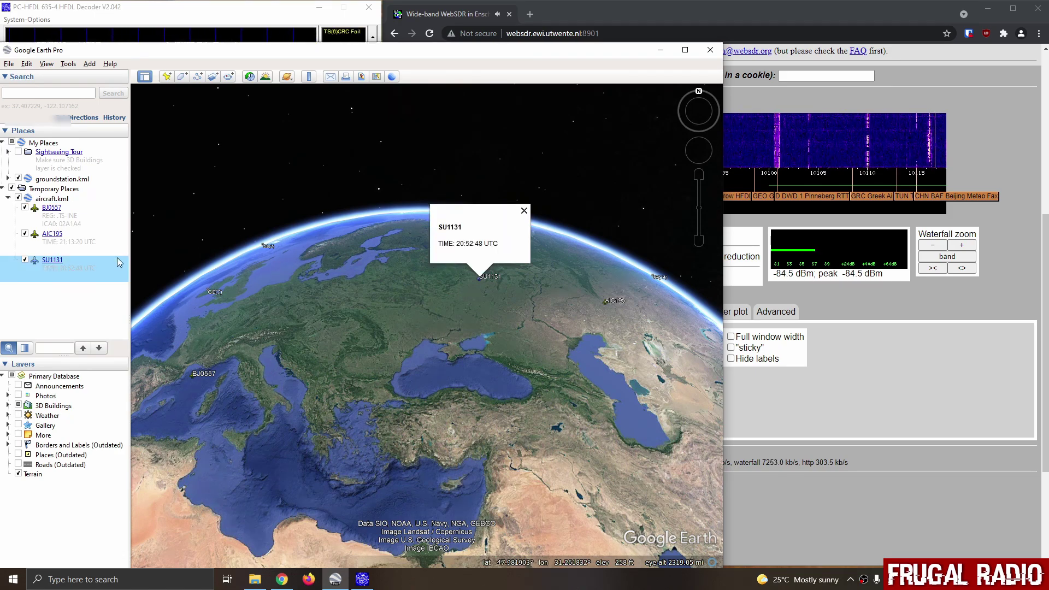
double_click(53, 261)
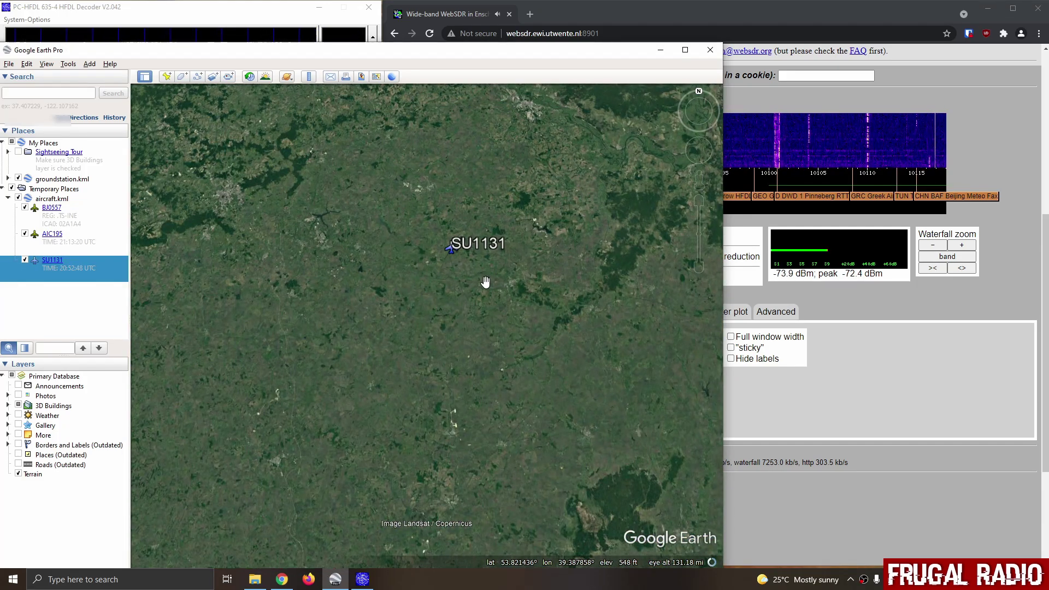
- Zoom out over western Russia, read AIC195's report time in its balloon, then close it
scroll(485, 282, "down", 4)
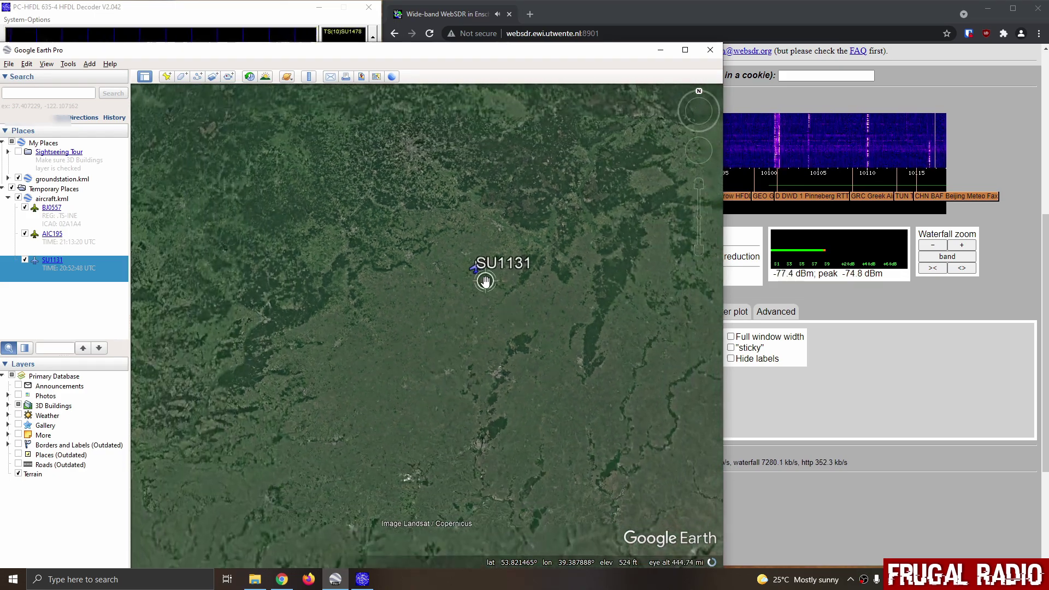
scroll(486, 281, "down", 2)
scroll(485, 281, "down", 3)
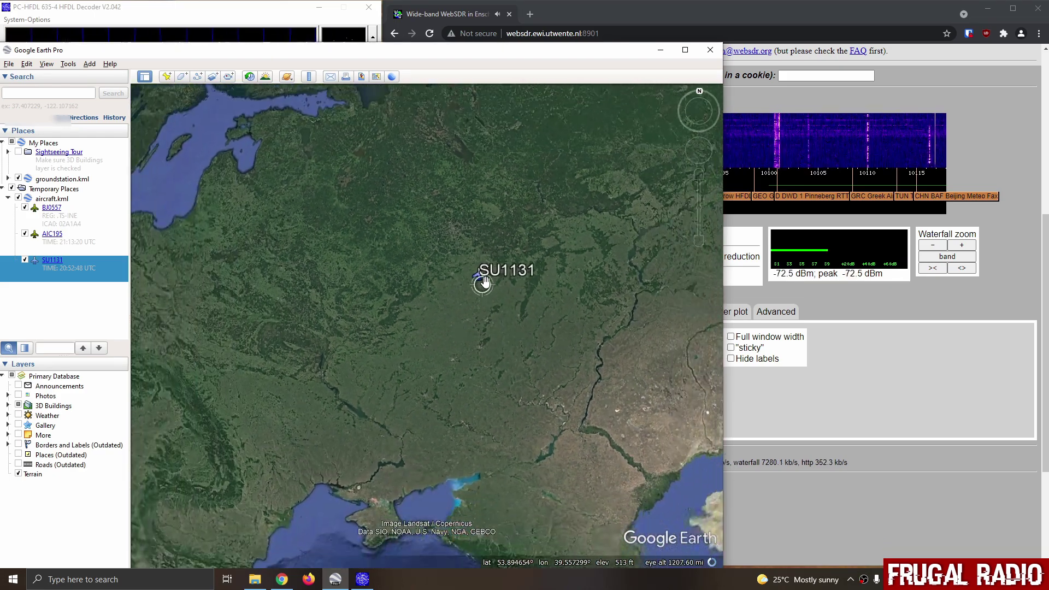
scroll(486, 282, "down", 1)
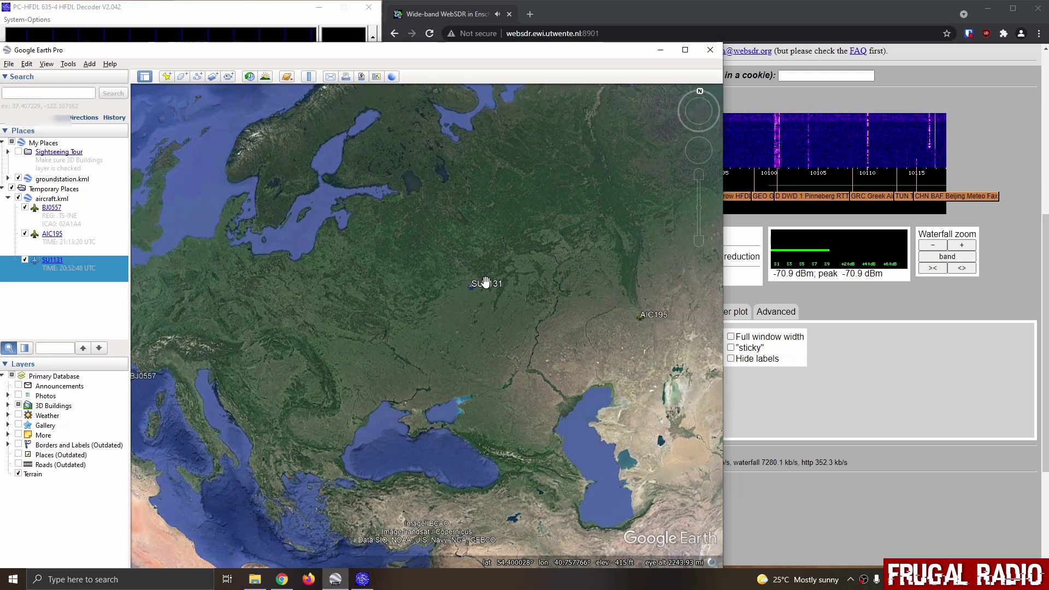
left_click(642, 317)
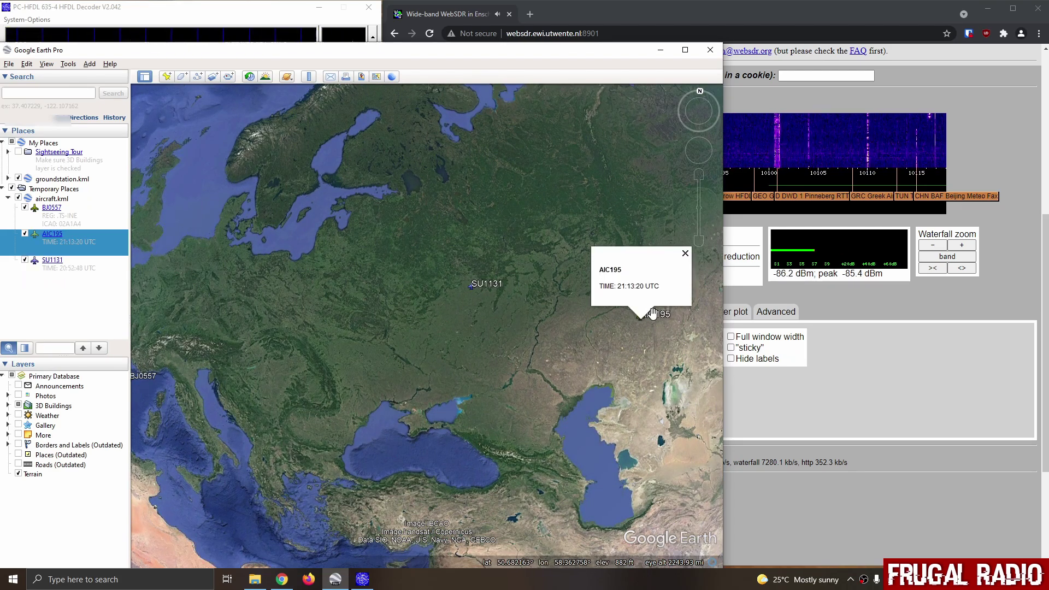
left_click(685, 253)
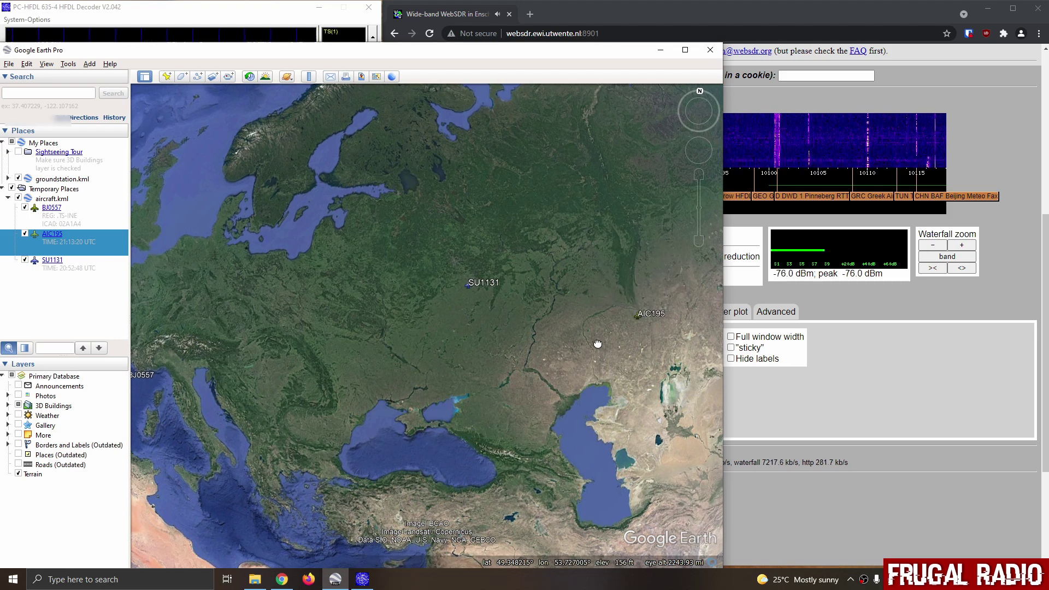
- Load flightradar24 in a new tab and dismiss the cookie notice
left_click(530, 15)
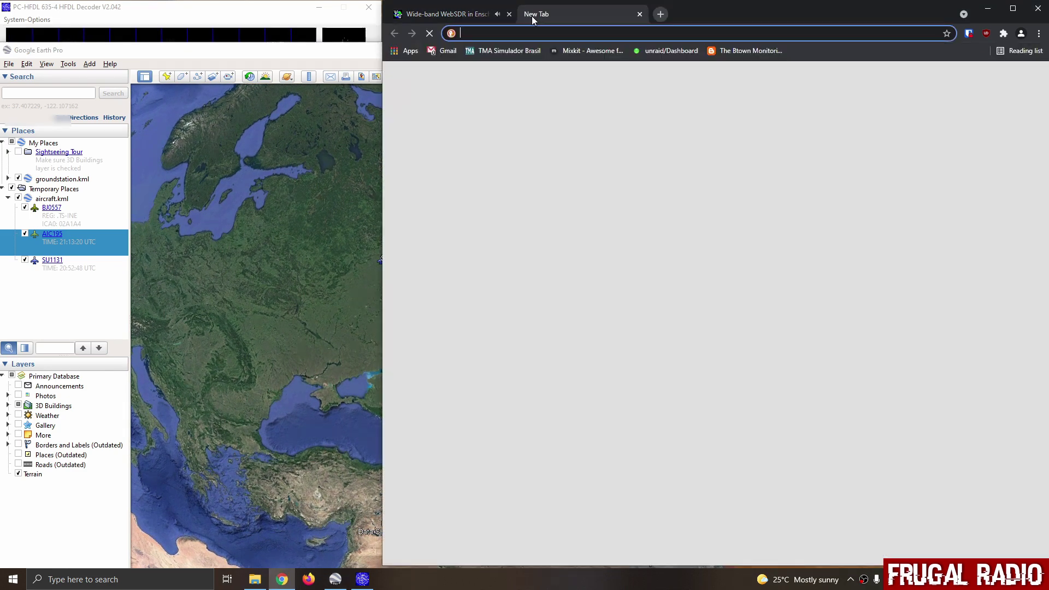
type("flightr")
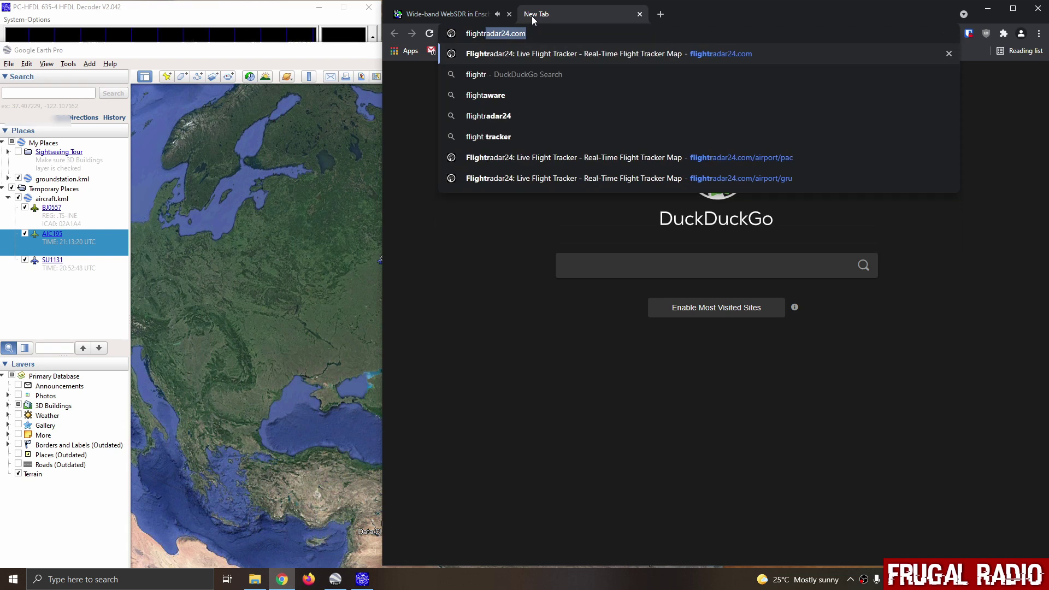
type("adar24")
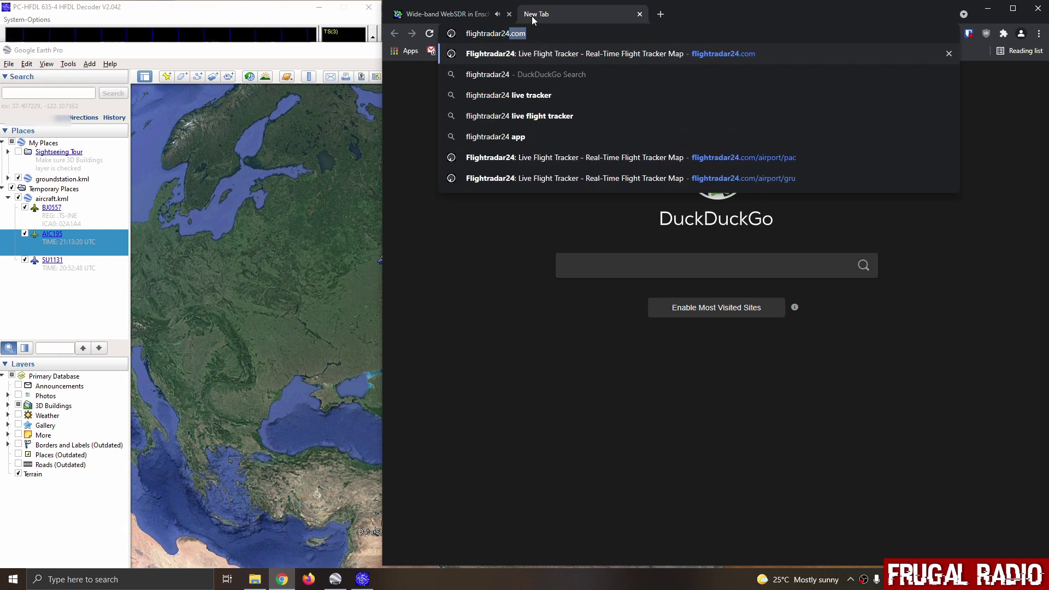
key("Return")
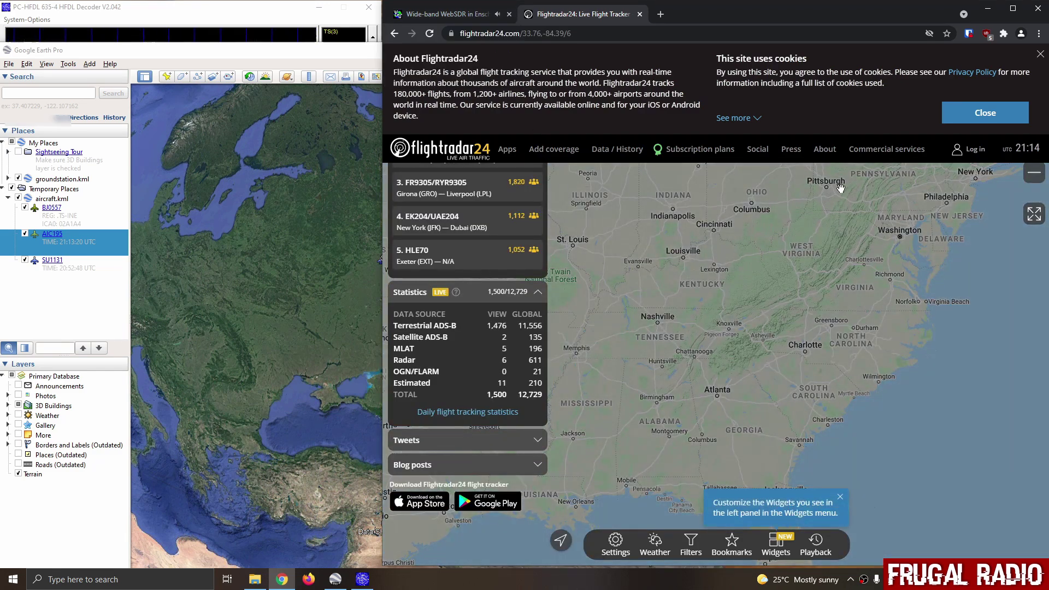
left_click(979, 116)
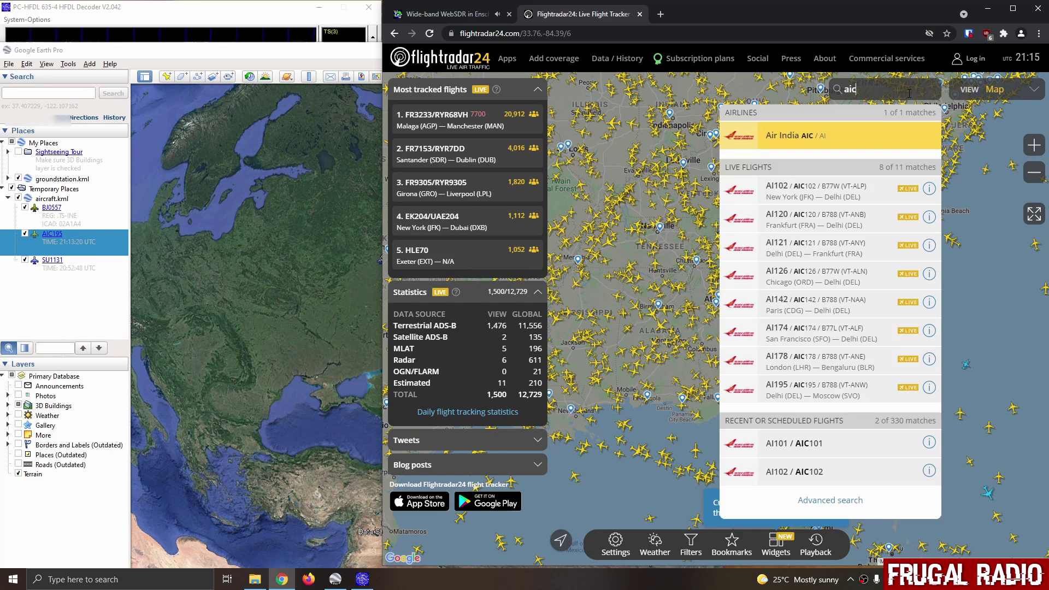
- Search AIC195 and view the live Air India AI195 Delhi–Moscow flight and its route
type("95")
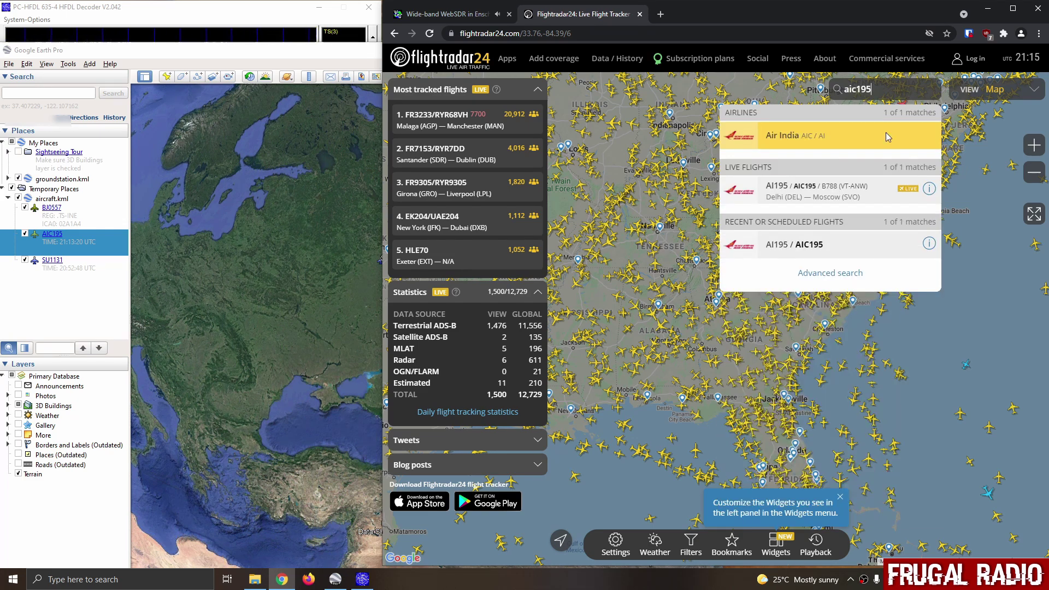
left_click(807, 200)
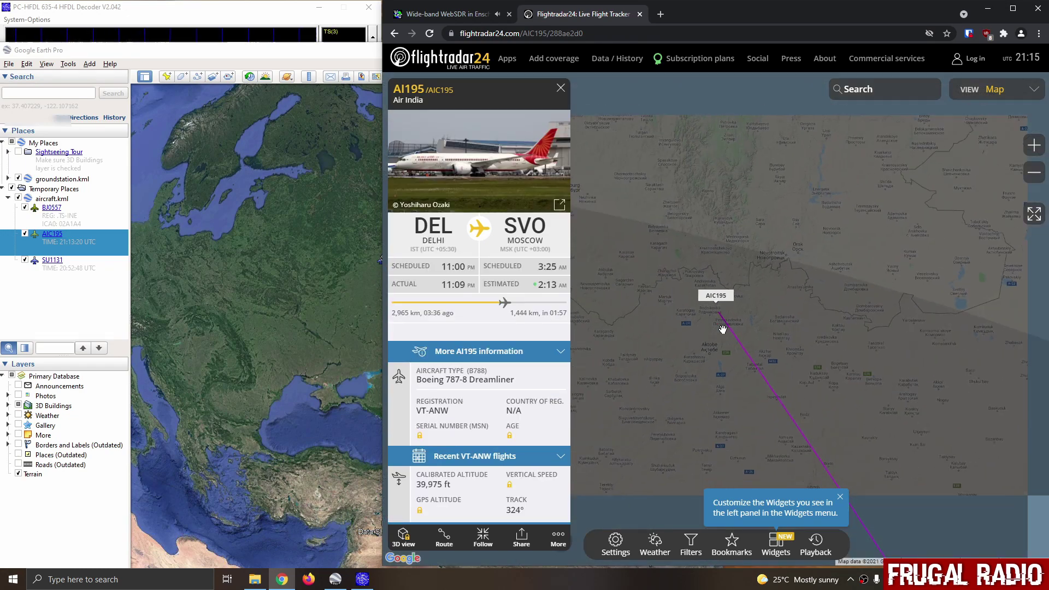
scroll(723, 329, "down", 3)
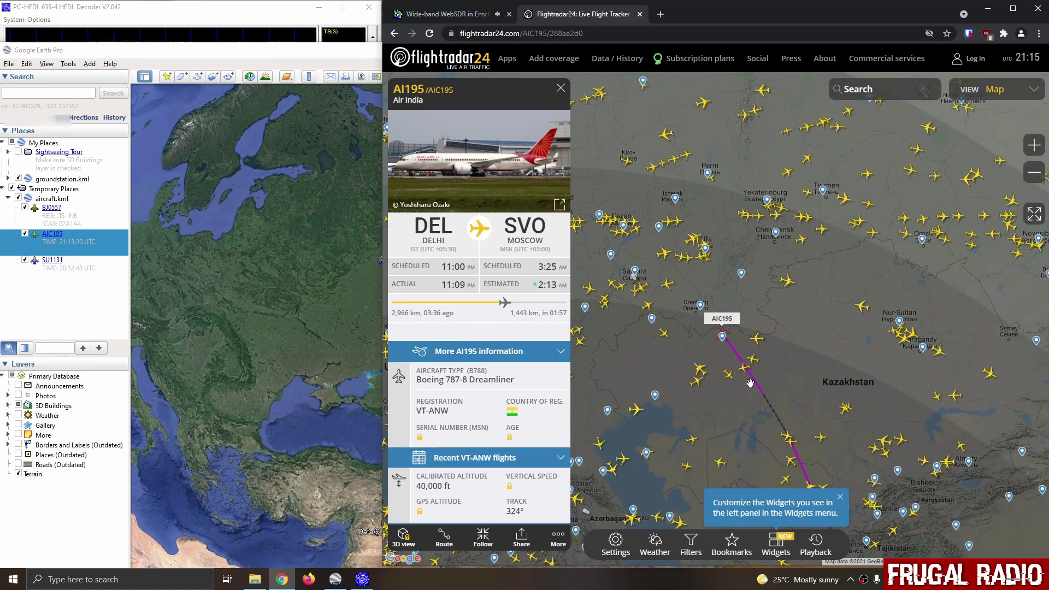
scroll(750, 383, "down", 1)
left_click_drag(751, 382, 778, 254)
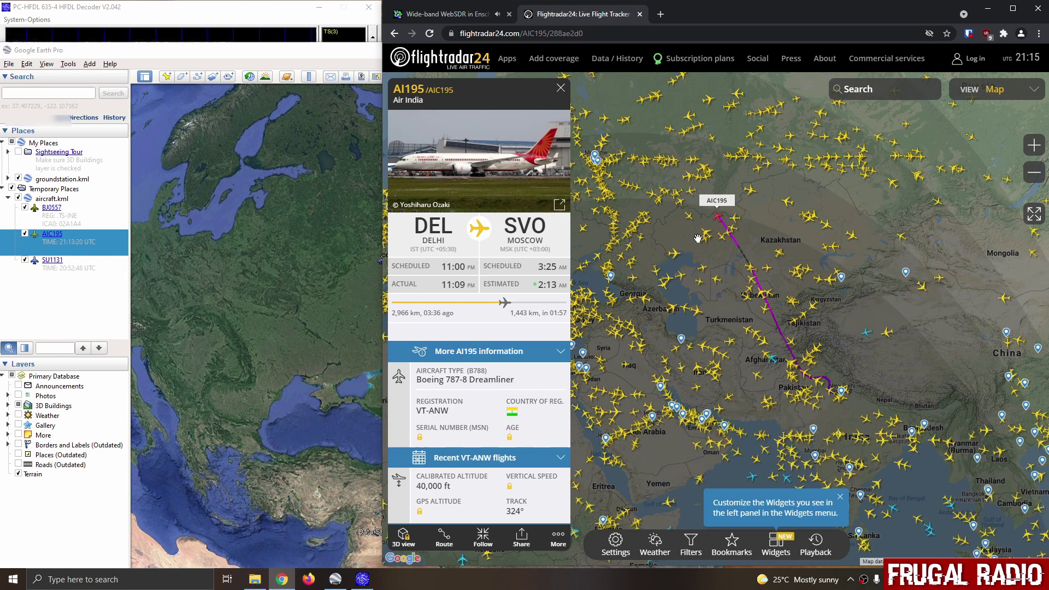
scroll(698, 238, "up", 2)
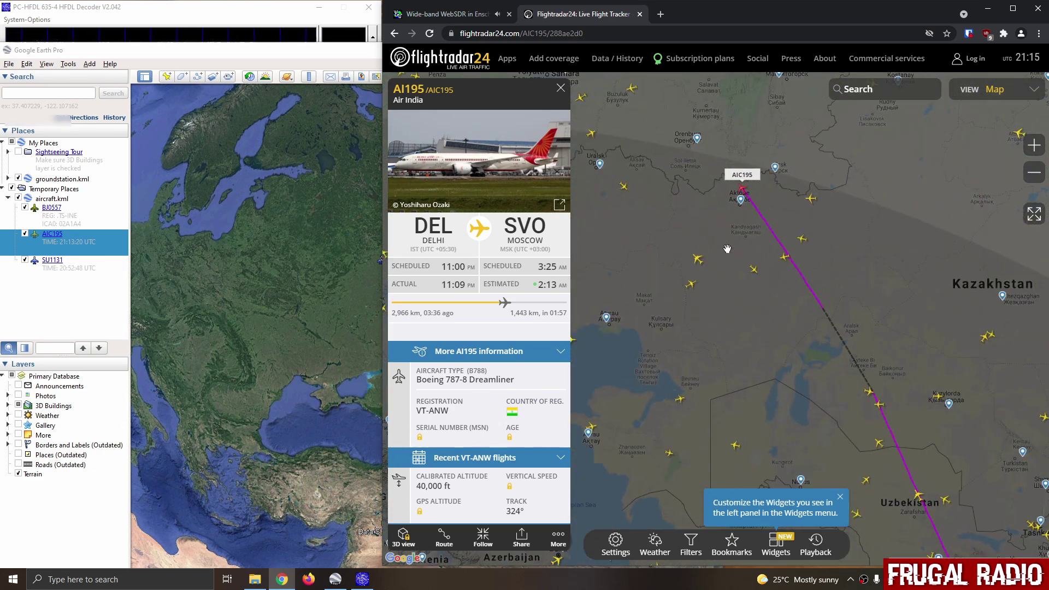
scroll(727, 249, "down", 1)
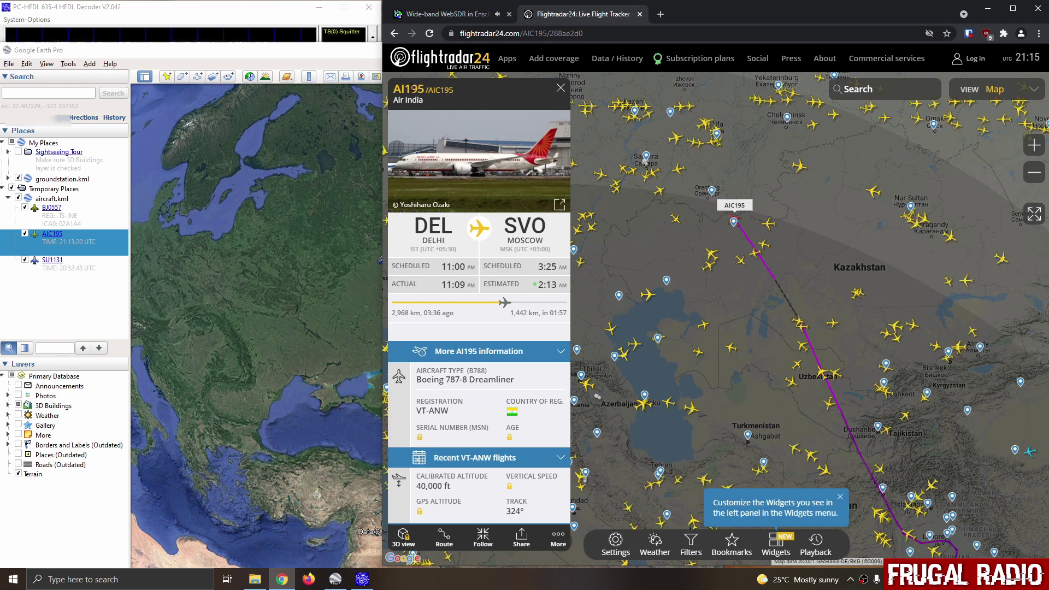
left_click(244, 54)
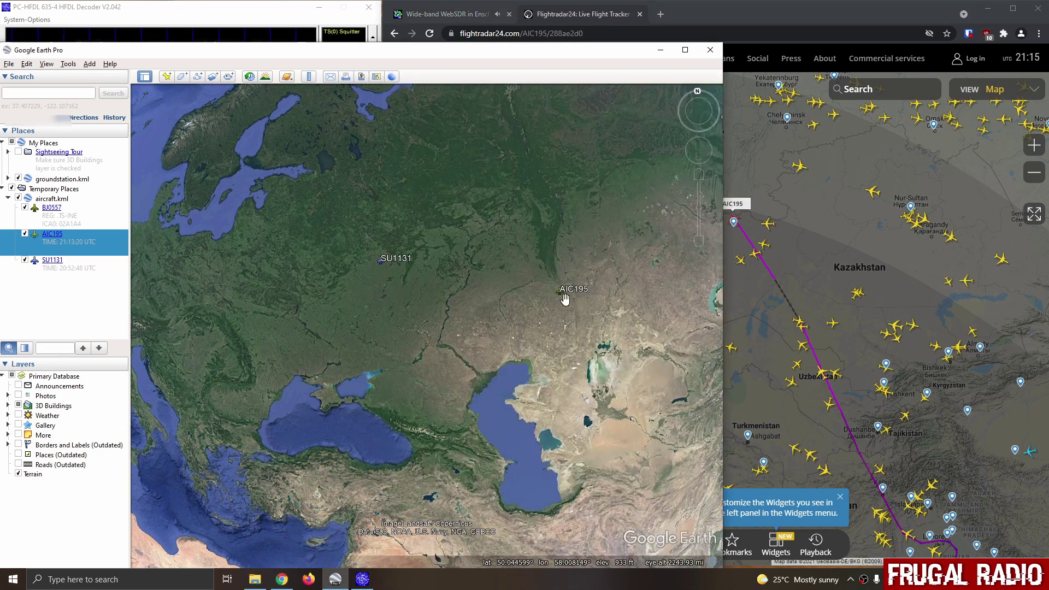
- Reopen aircraft.kml in Google Earth, confirm the reload, and expand it to list the new aircraft
left_click(147, 8)
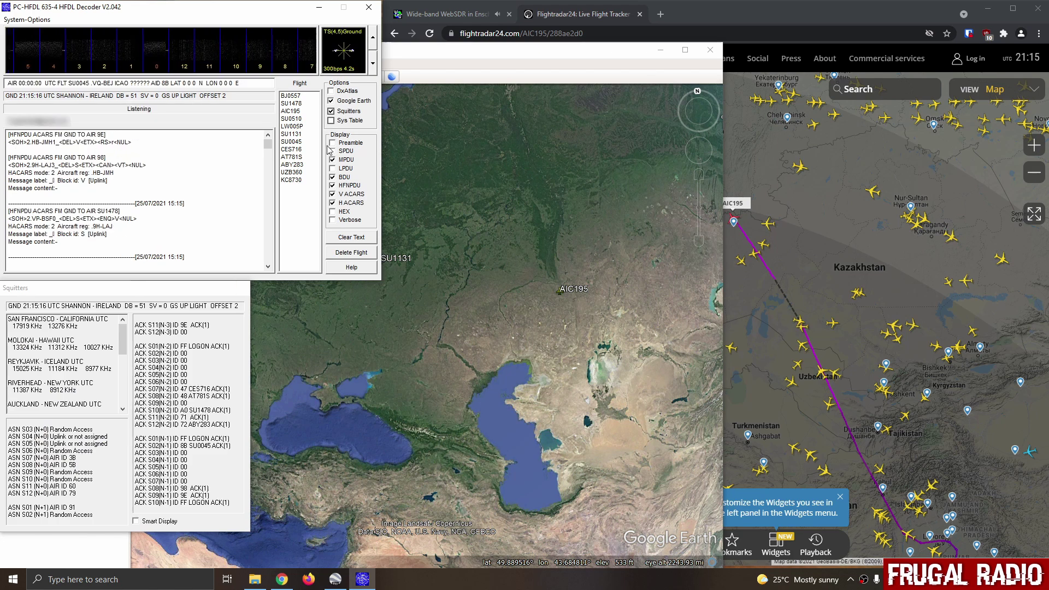
left_click(417, 55)
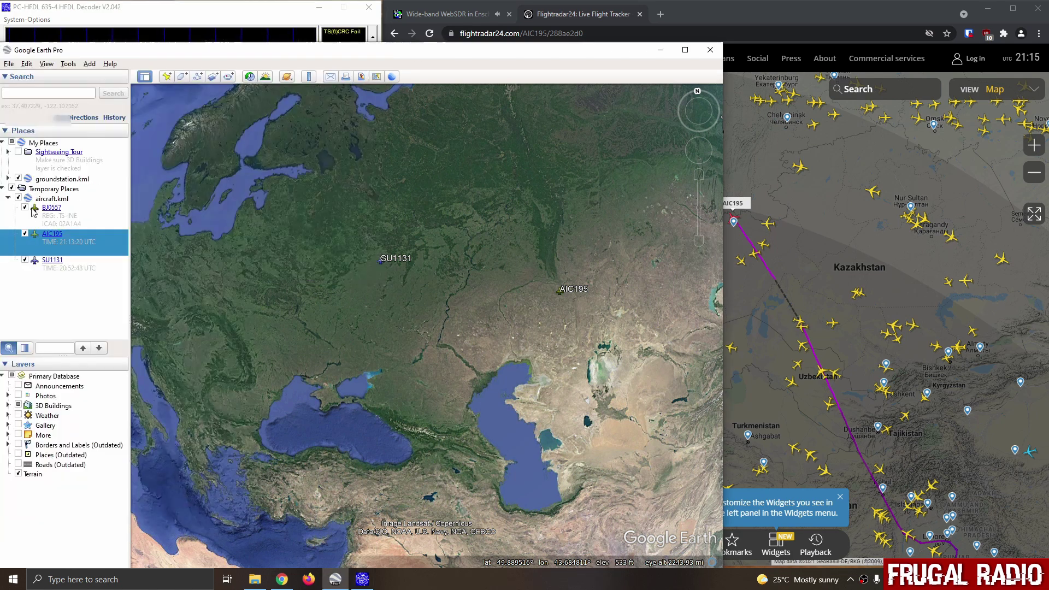
left_click(8, 64)
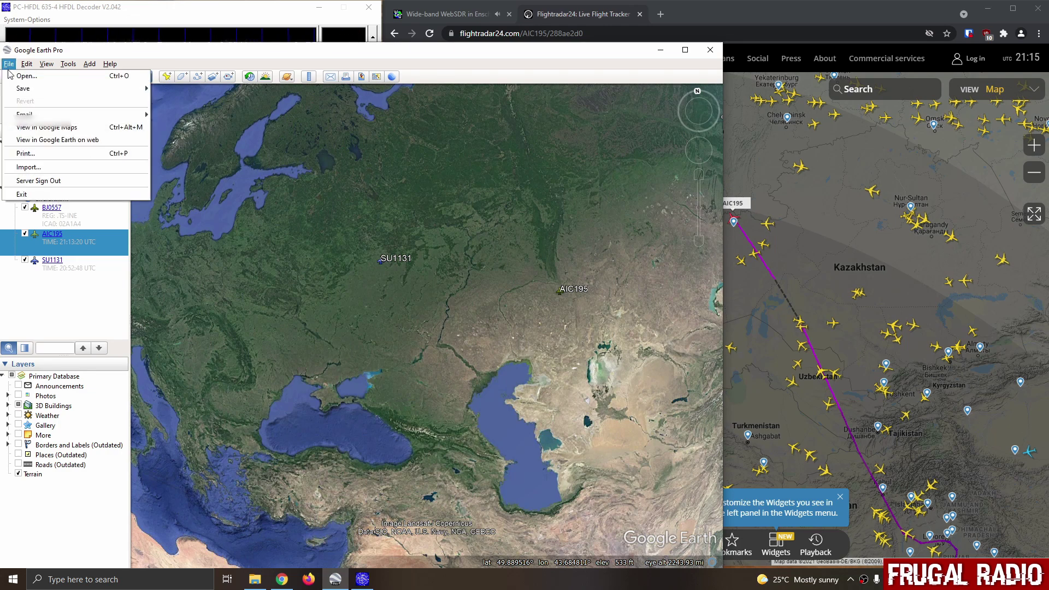
left_click(24, 75)
left_click(132, 173)
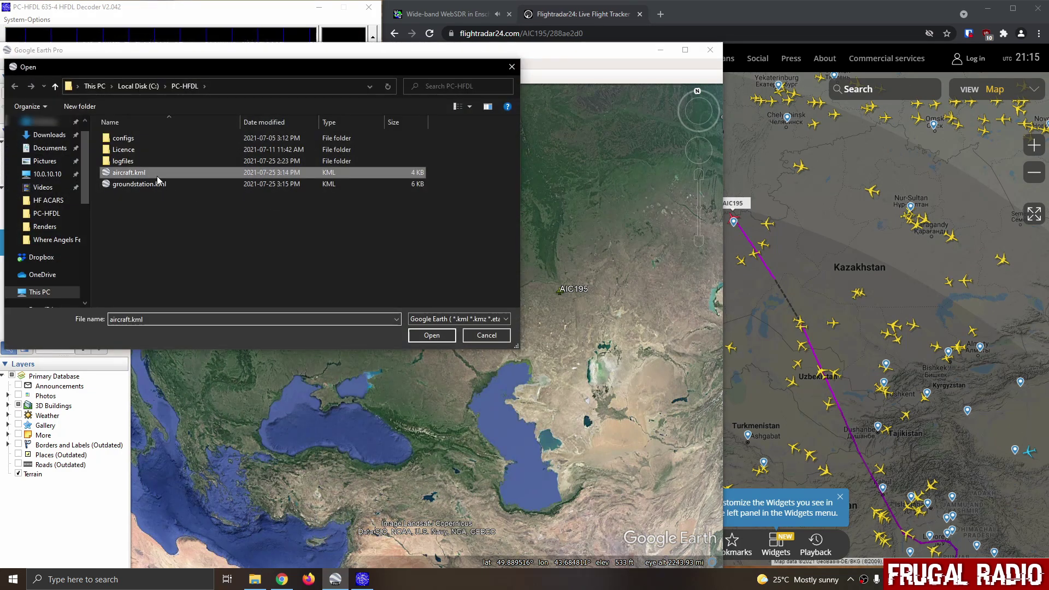
left_click(437, 335)
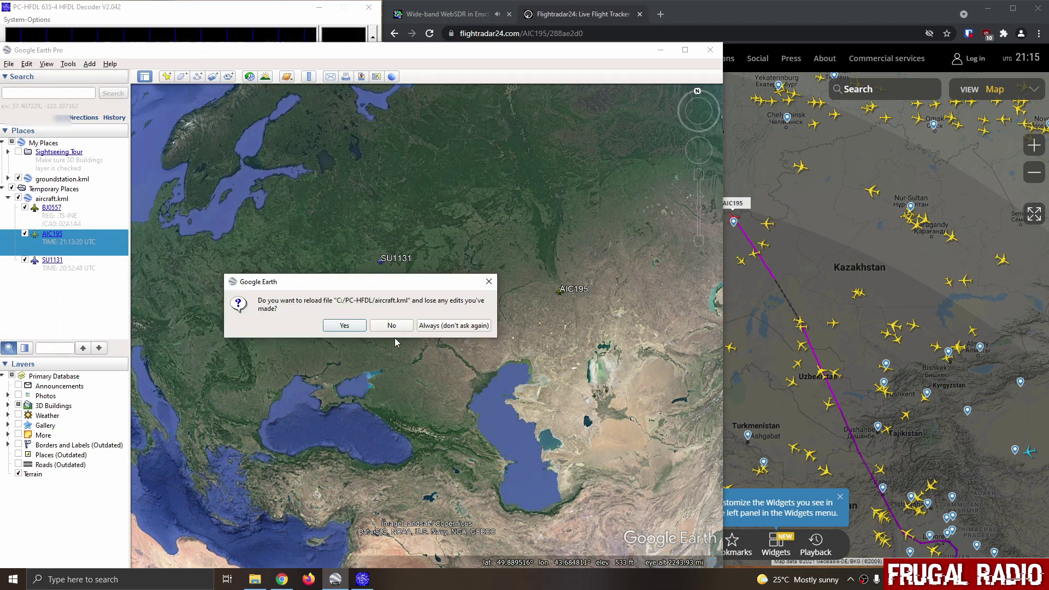
left_click(345, 325)
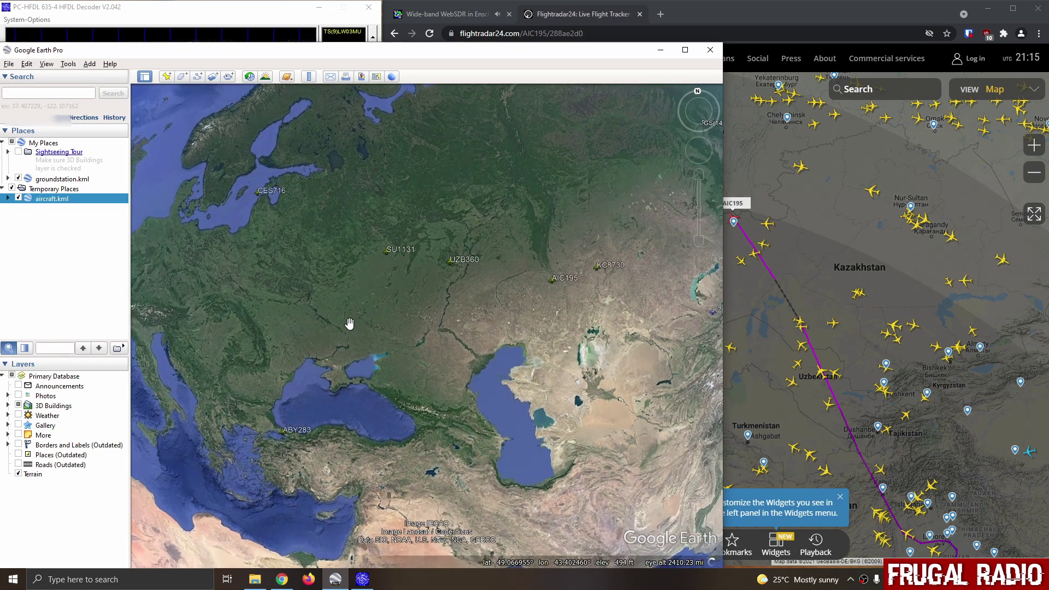
left_click(8, 199)
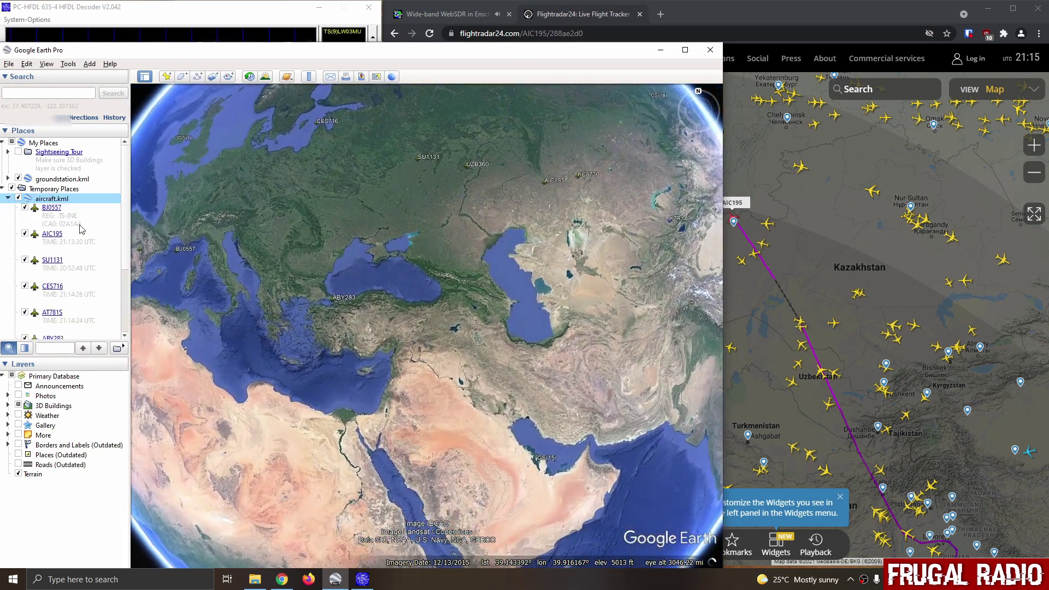
scroll(65, 317, "down", 5)
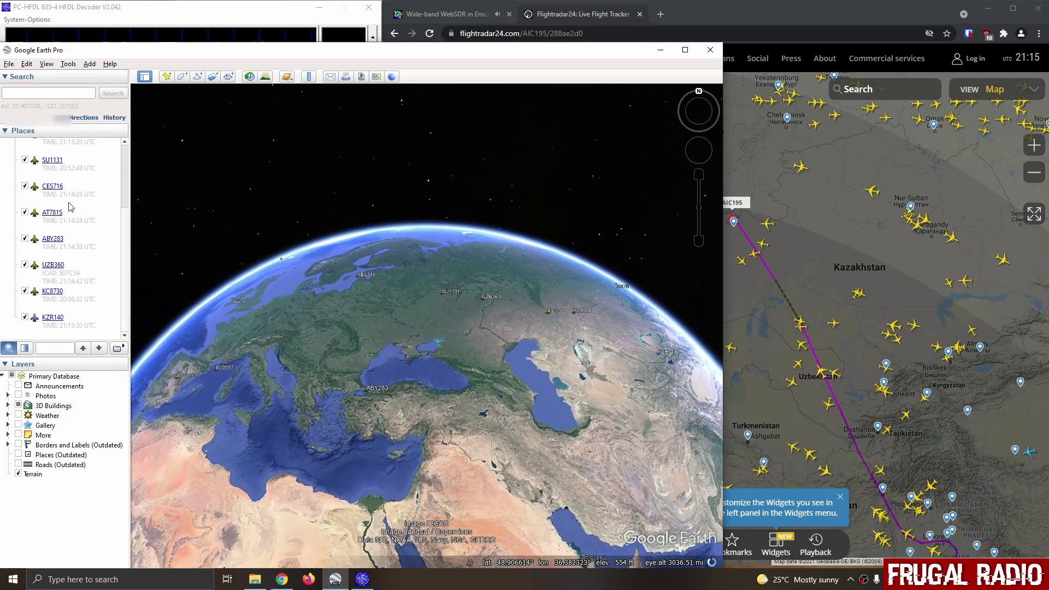
- Fly to CES716, zoom out, then fly to AT781S over northern Spain and close its balloon
left_click(55, 186)
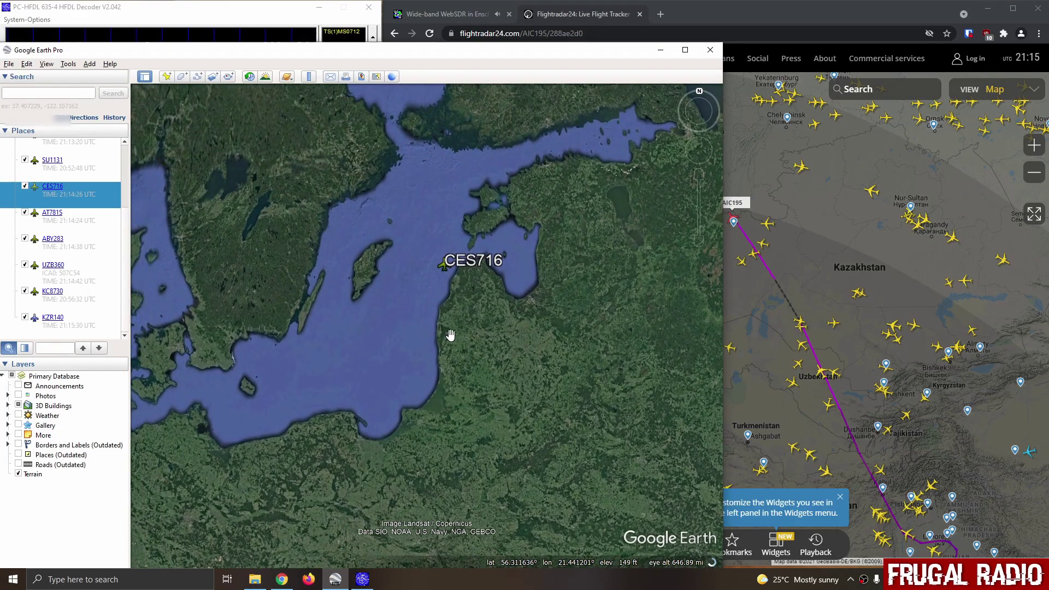
scroll(450, 334, "down", 5)
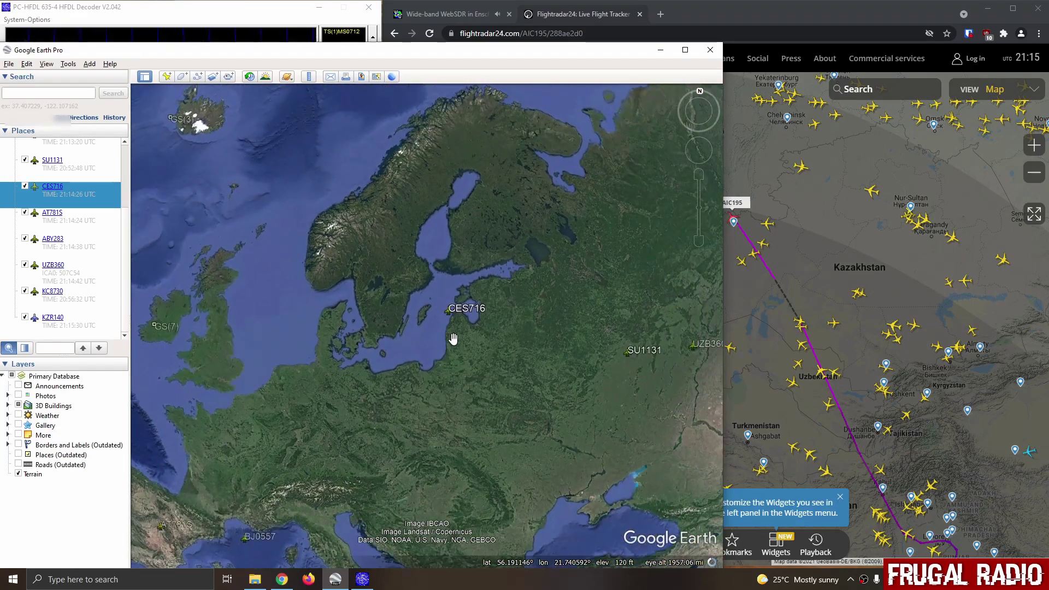
scroll(453, 339, "down", 2)
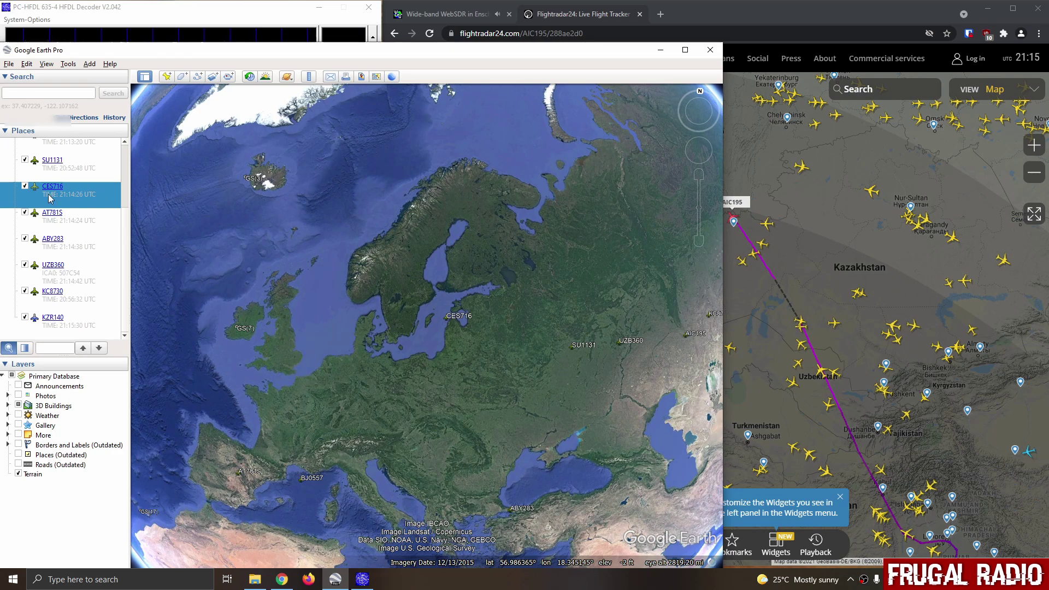
left_click(51, 218)
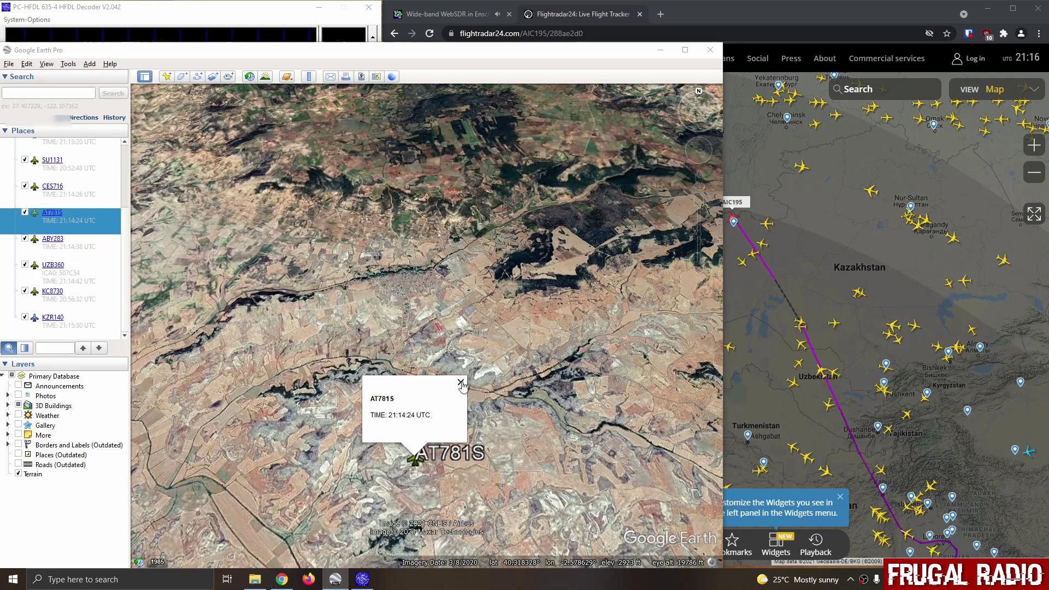
left_click(461, 383)
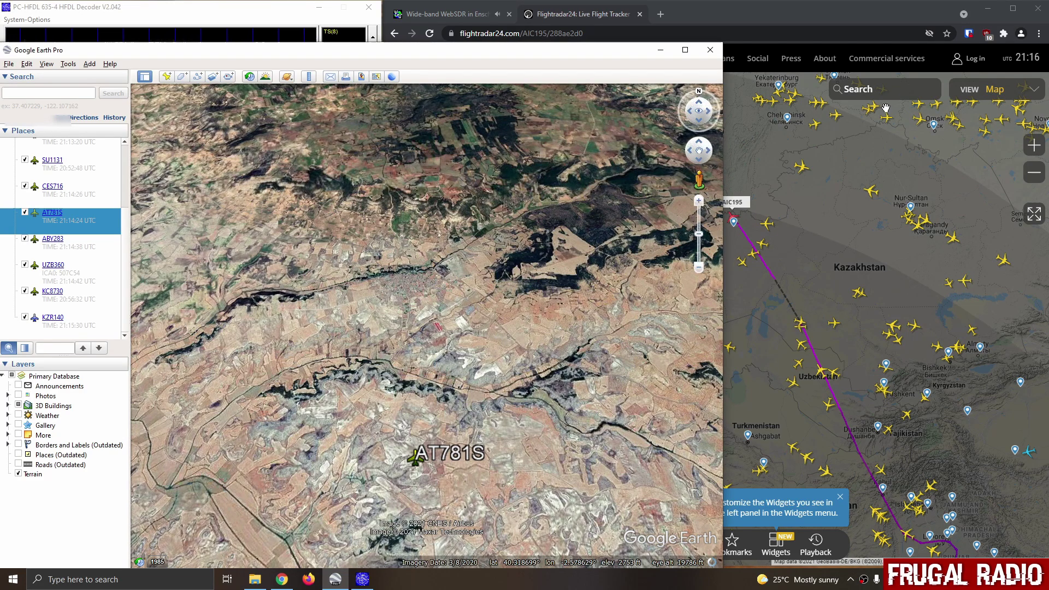
- Find live flight AT781 (Royal Air Maroc, Paris Orly–Rabat) on Flightradar24, then return to PC-HFDL
left_click(875, 91)
type("at7")
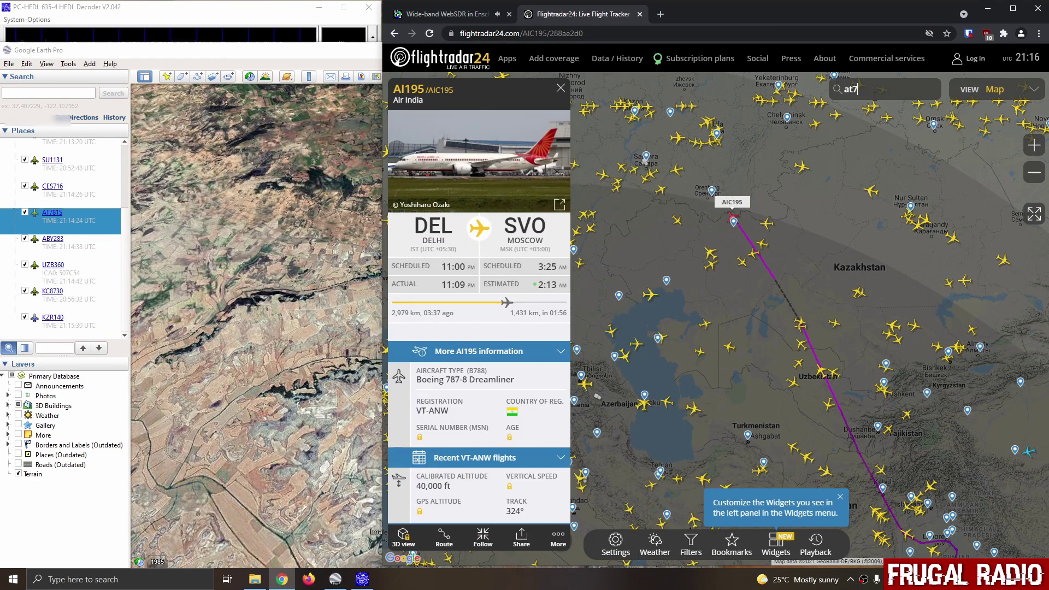
type("81S")
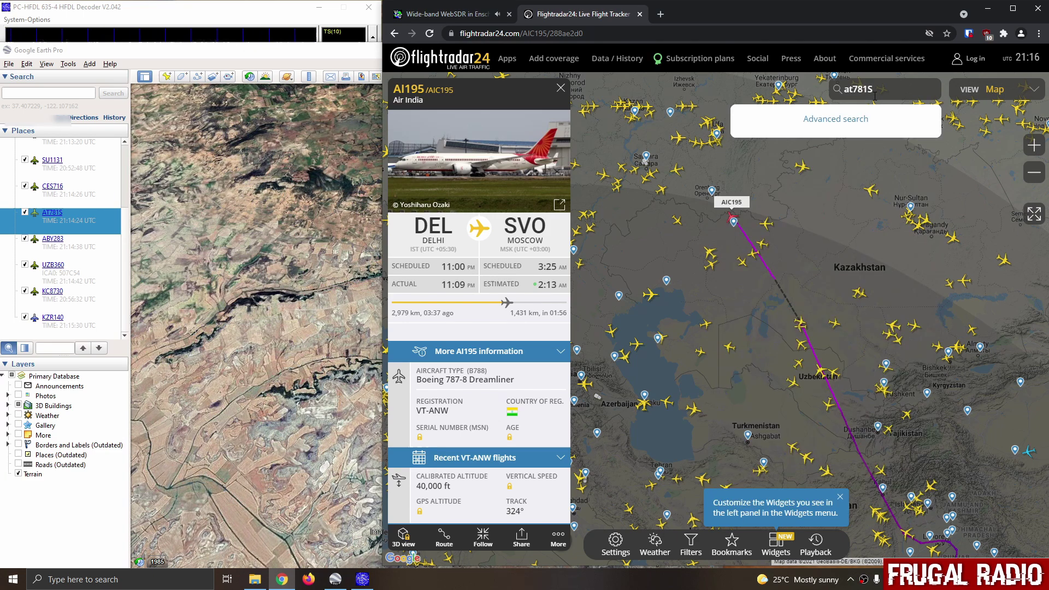
key("BackSpace")
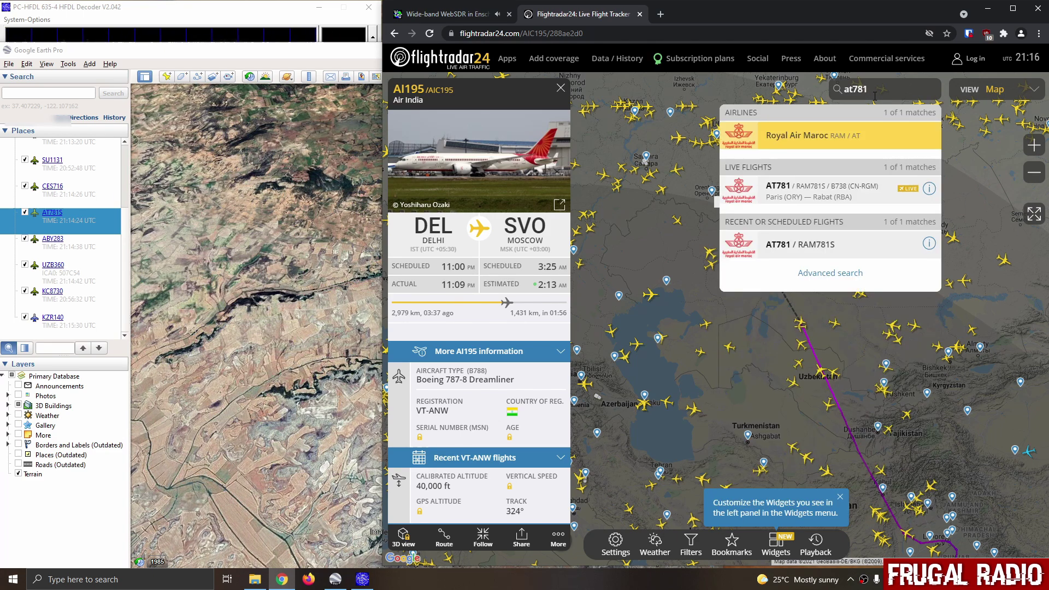
left_click(787, 186)
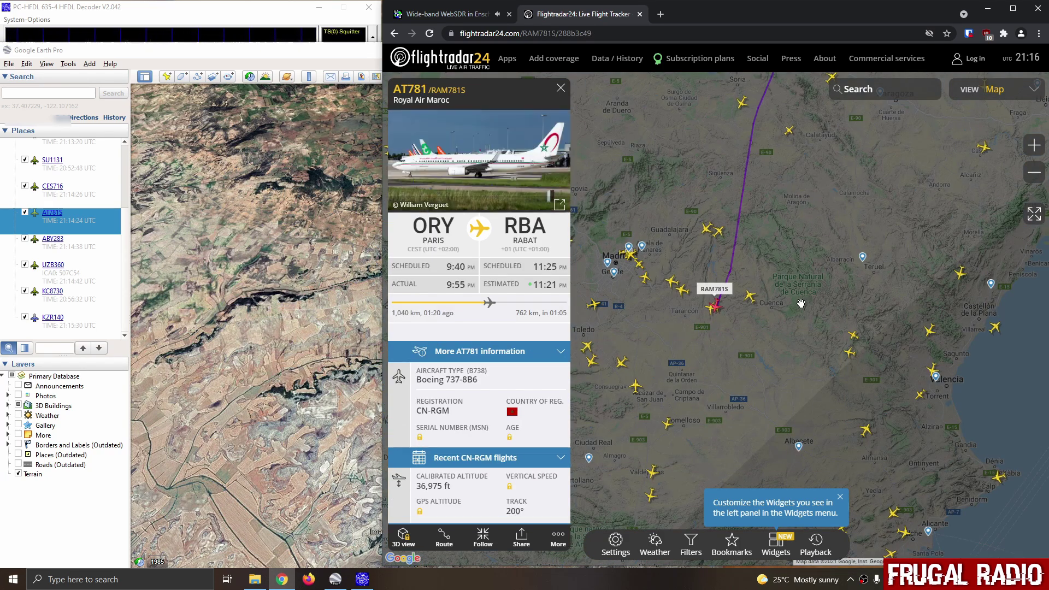
scroll(800, 304, "down", 5)
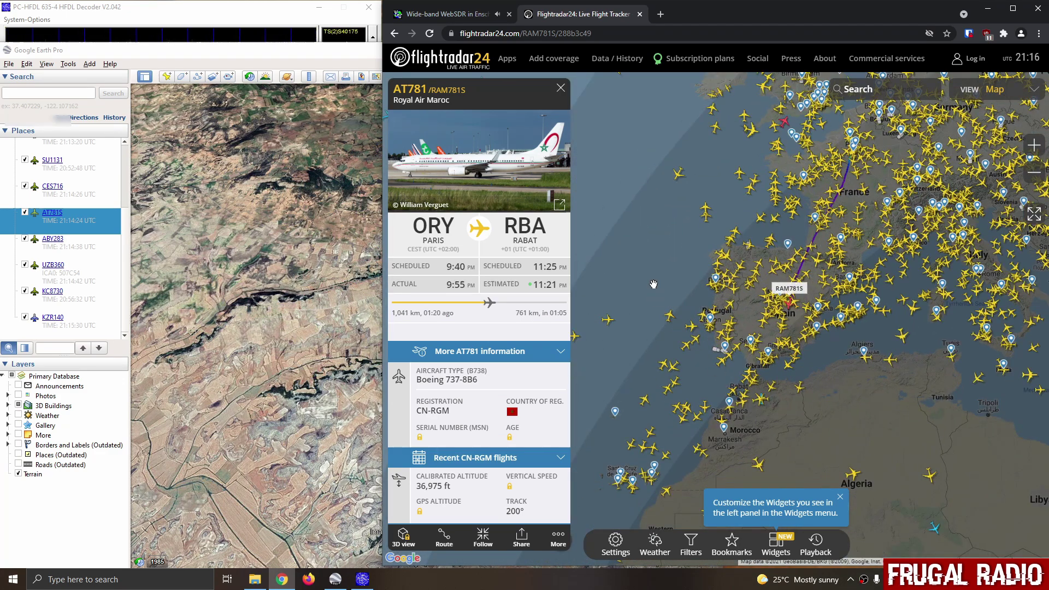
left_click(207, 30)
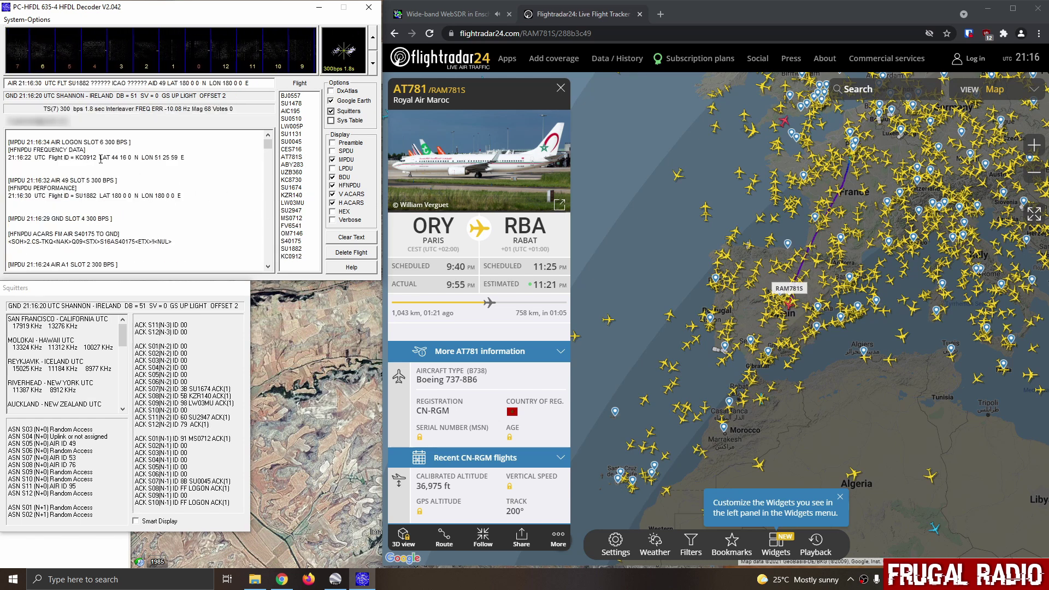
left_click_drag(100, 158, 160, 158)
left_click(192, 158)
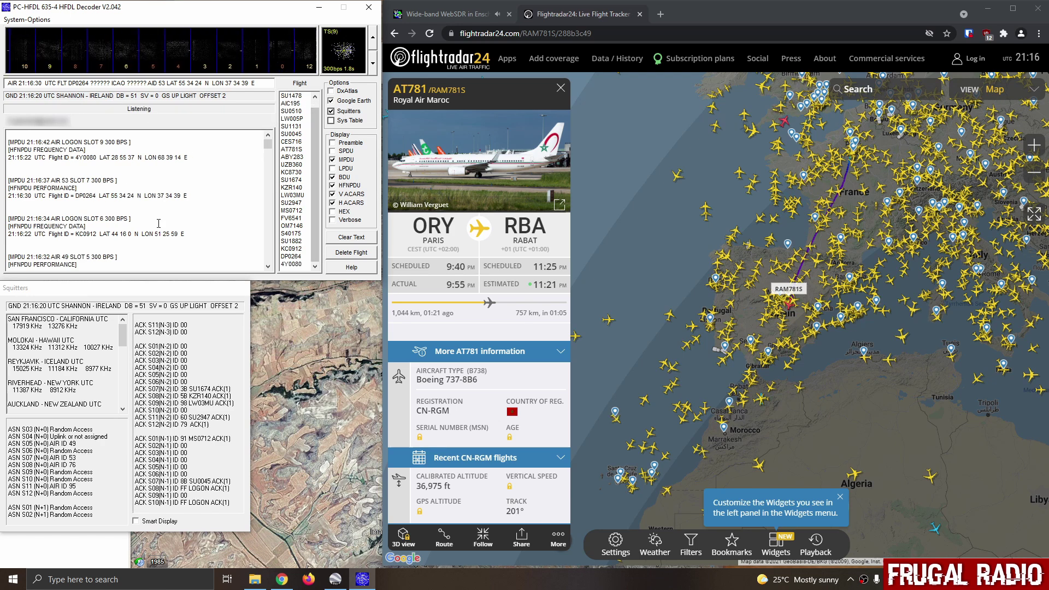
scroll(158, 224, "down", 3)
scroll(158, 224, "down", 1)
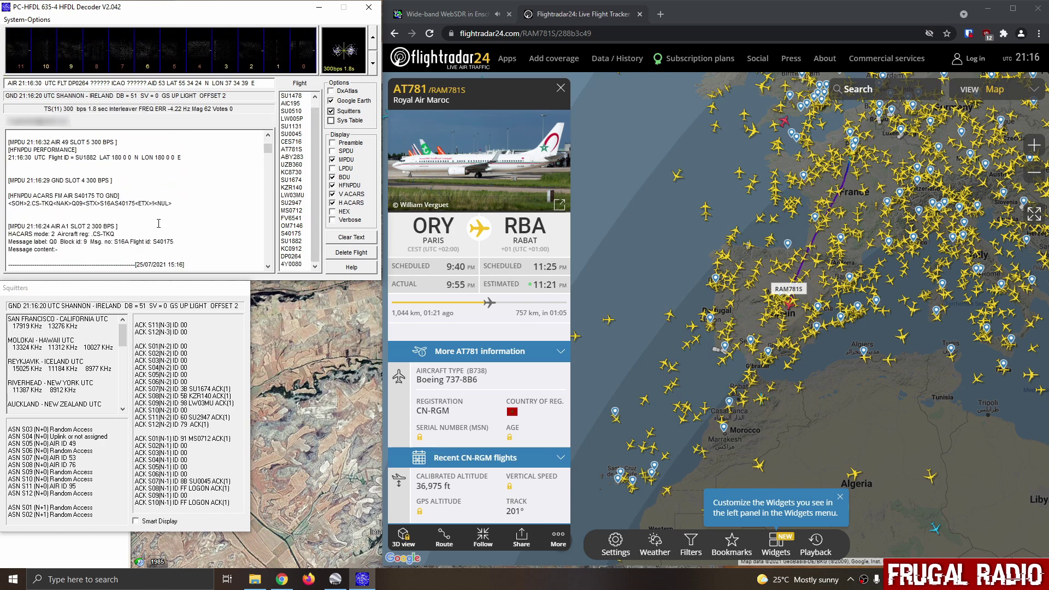
scroll(158, 223, "down", 2)
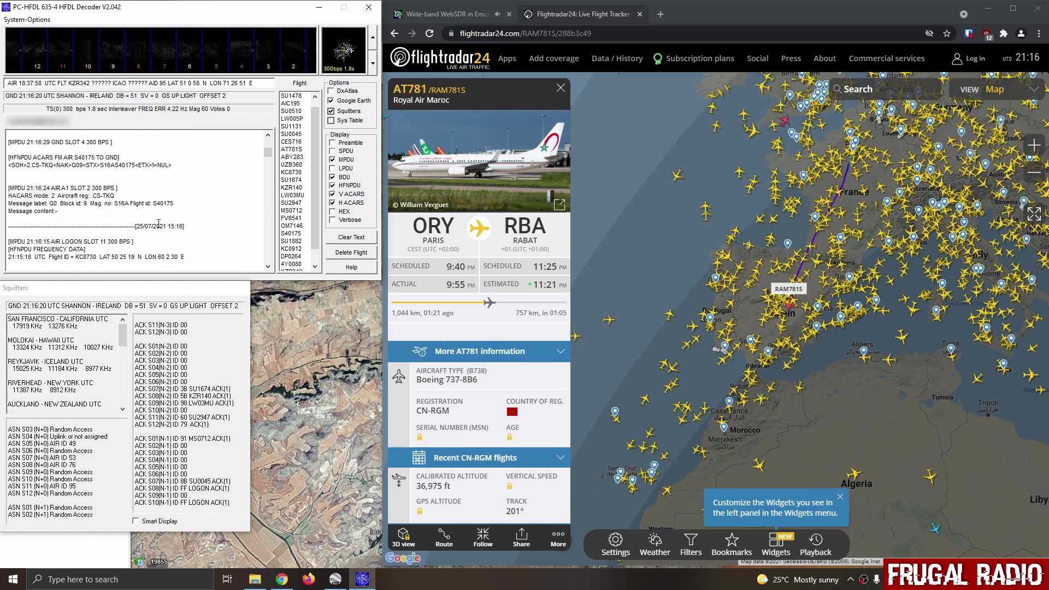
scroll(159, 223, "down", 5)
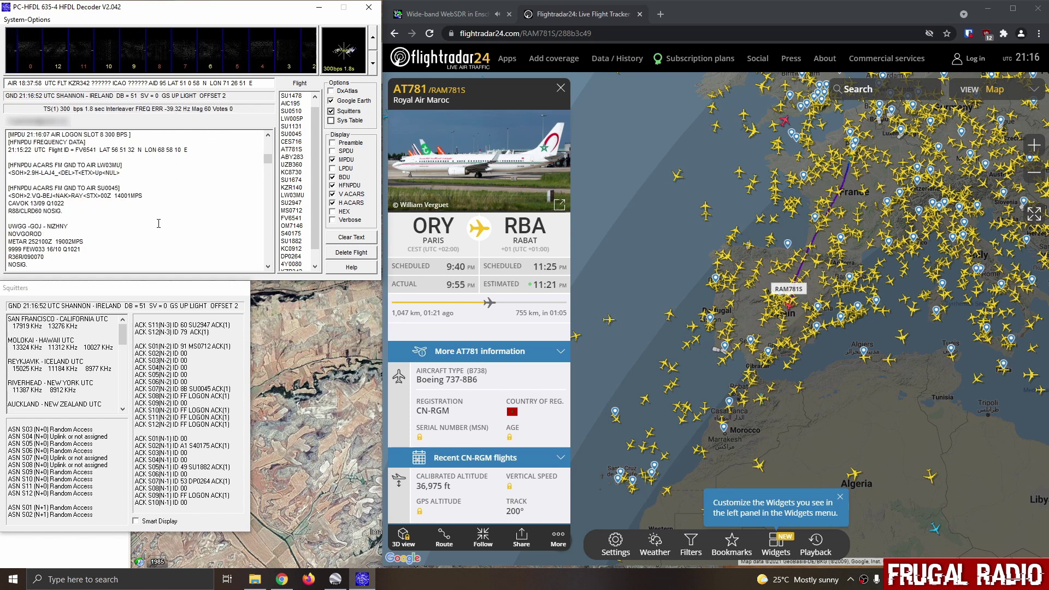
scroll(159, 224, "down", 2)
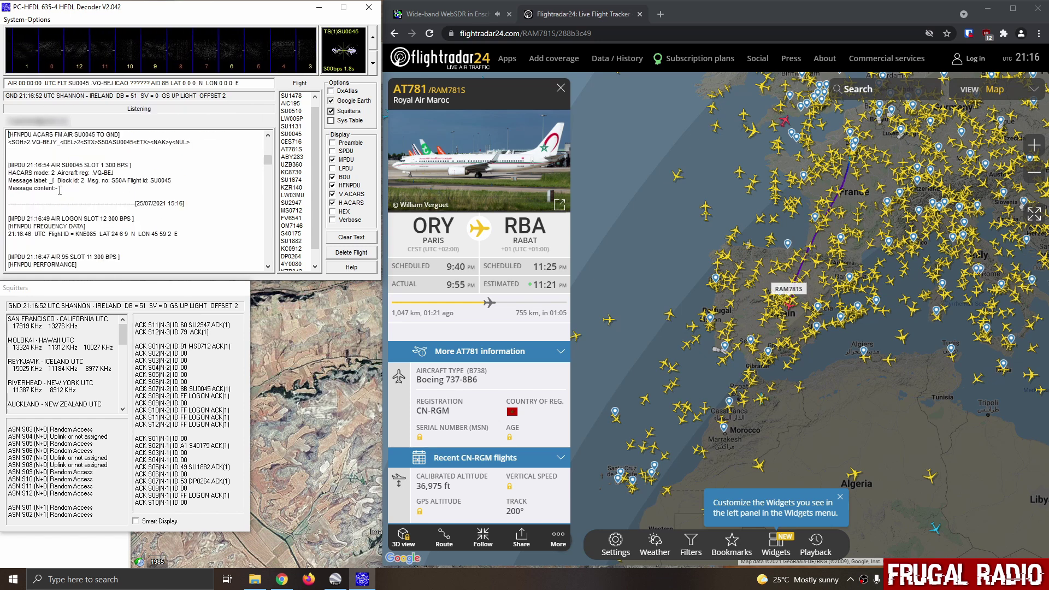
scroll(230, 171, "down", 2)
scroll(230, 172, "down", 5)
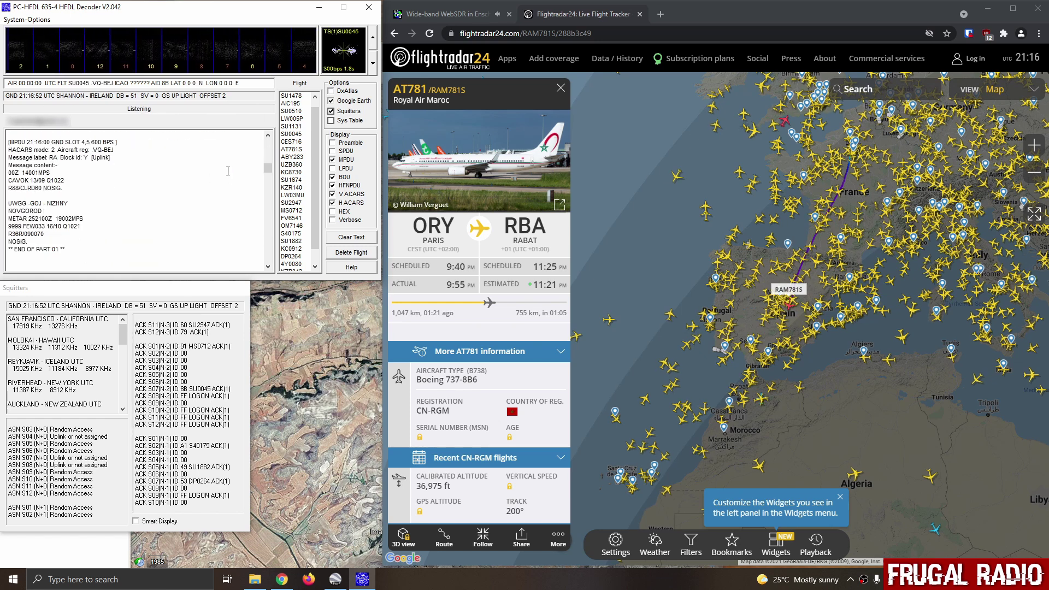
- Mute the WebSDR receiver audio on 10081.00 kHz and scroll the PC-HFDL log
left_click(441, 15)
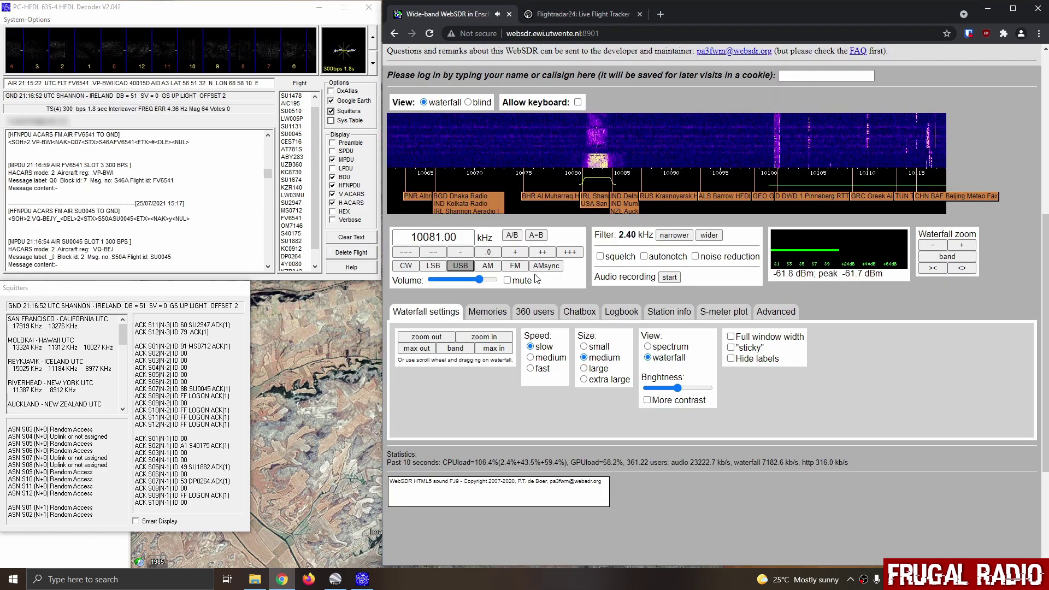
left_click(507, 280)
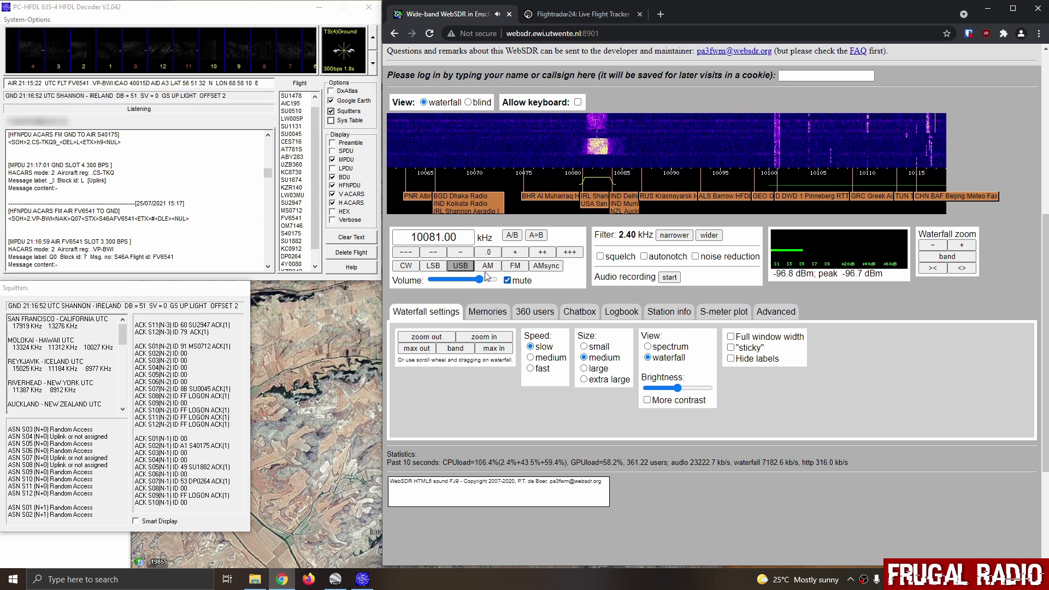
left_click_drag(271, 173, 266, 184)
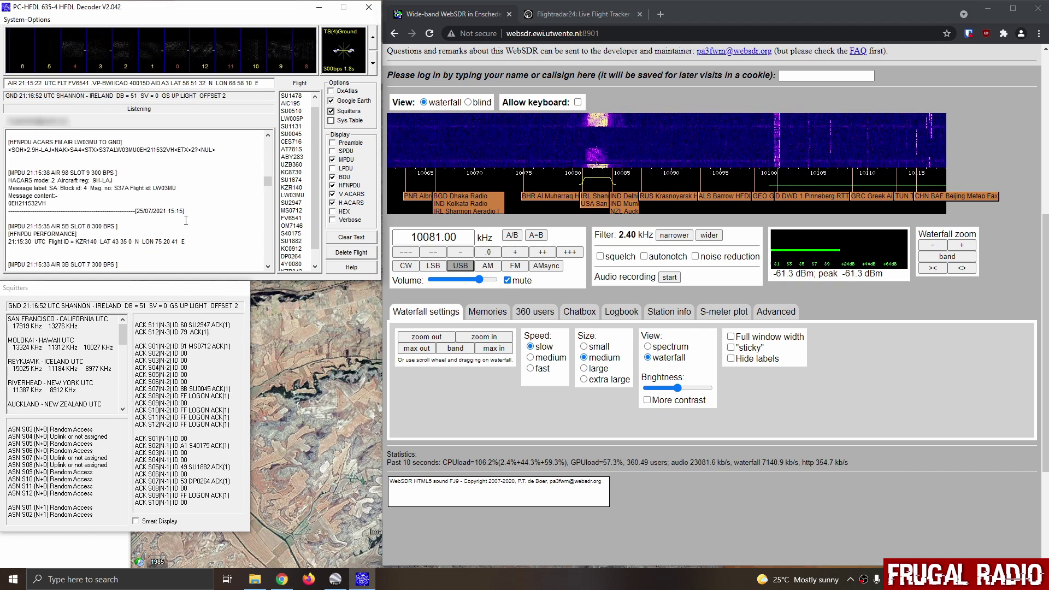
scroll(186, 221, "down", 2)
scroll(186, 220, "down", 2)
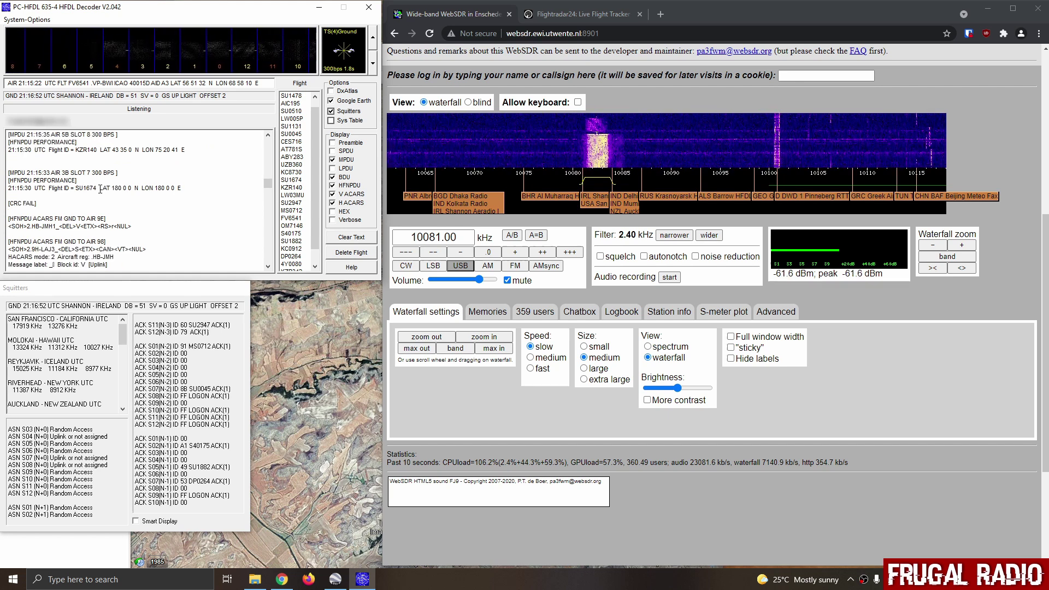
- Highlight the SU1674 position report (LAT 180 0 0 N LON 180 0 0 E), then deselect it
left_click_drag(121, 190, 181, 186)
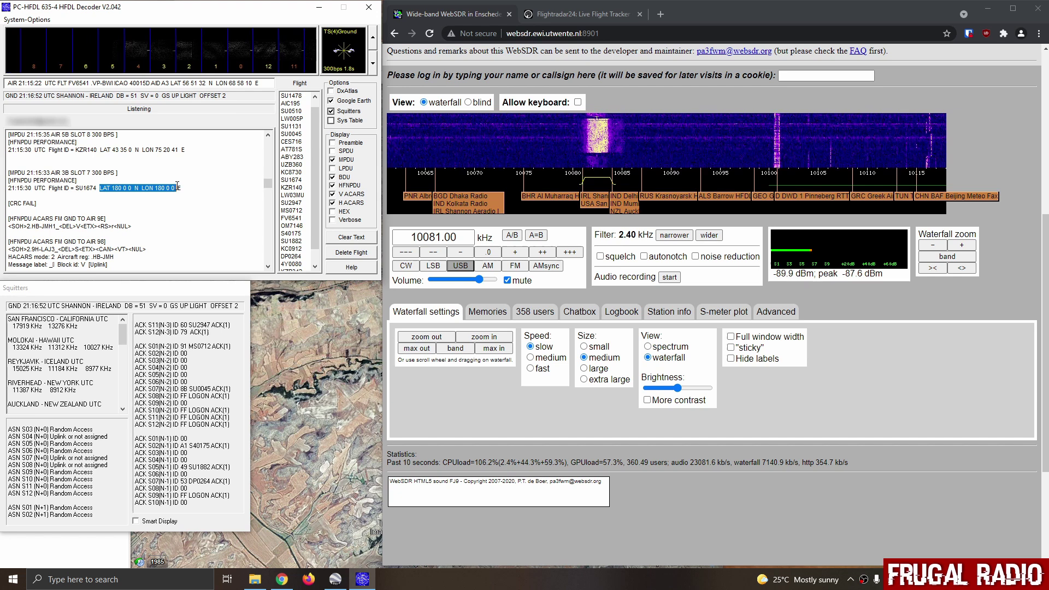
left_click(183, 187)
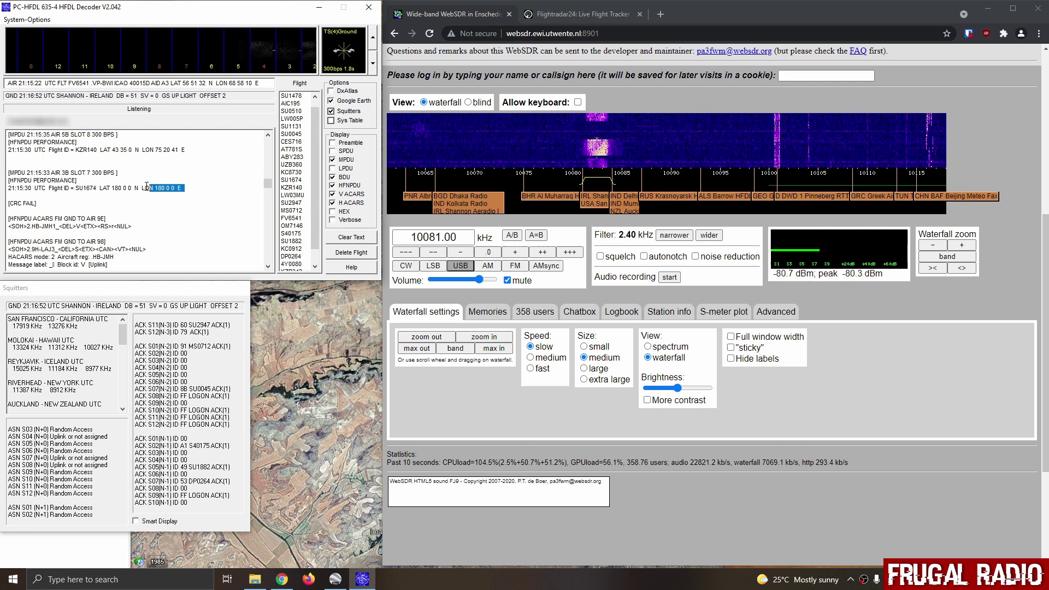
left_click_drag(119, 190, 116, 188)
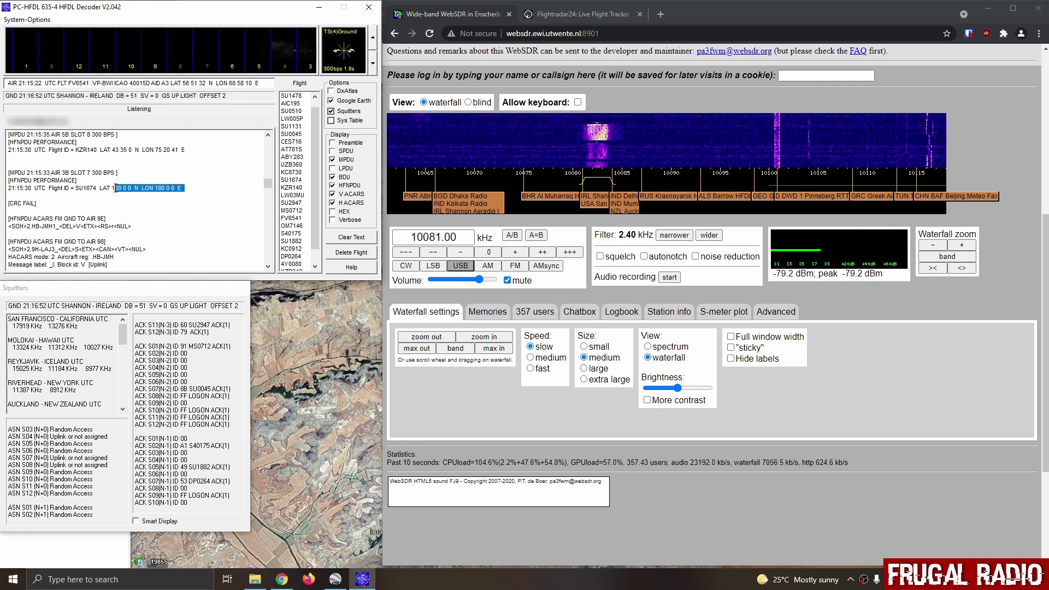
left_click(157, 200)
- Scroll the log down to the weather uplink with METARs for UUEE and UUDD
scroll(164, 195, "down", 3)
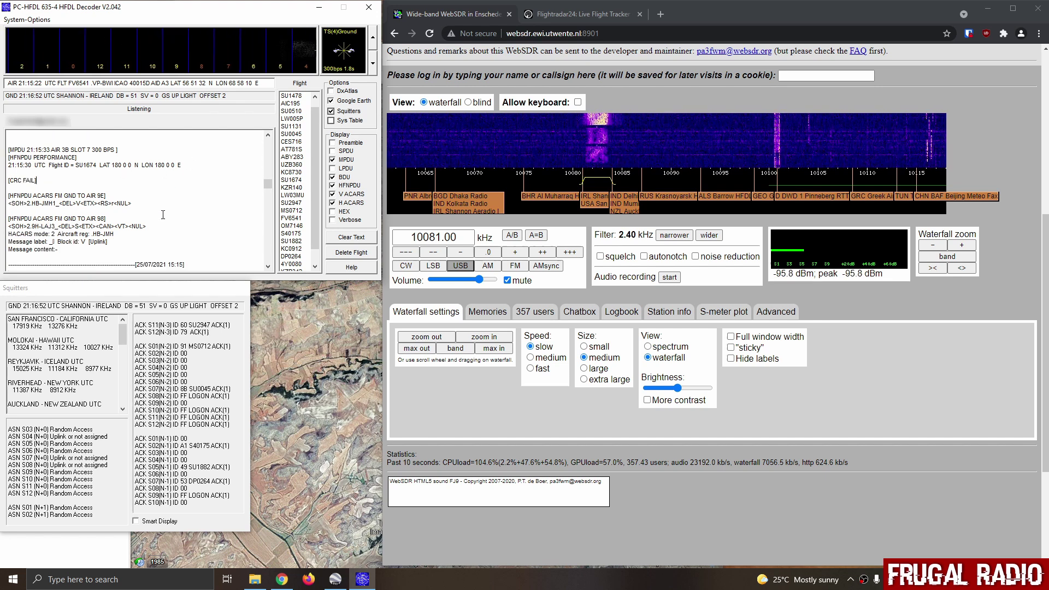
scroll(165, 214, "down", 5)
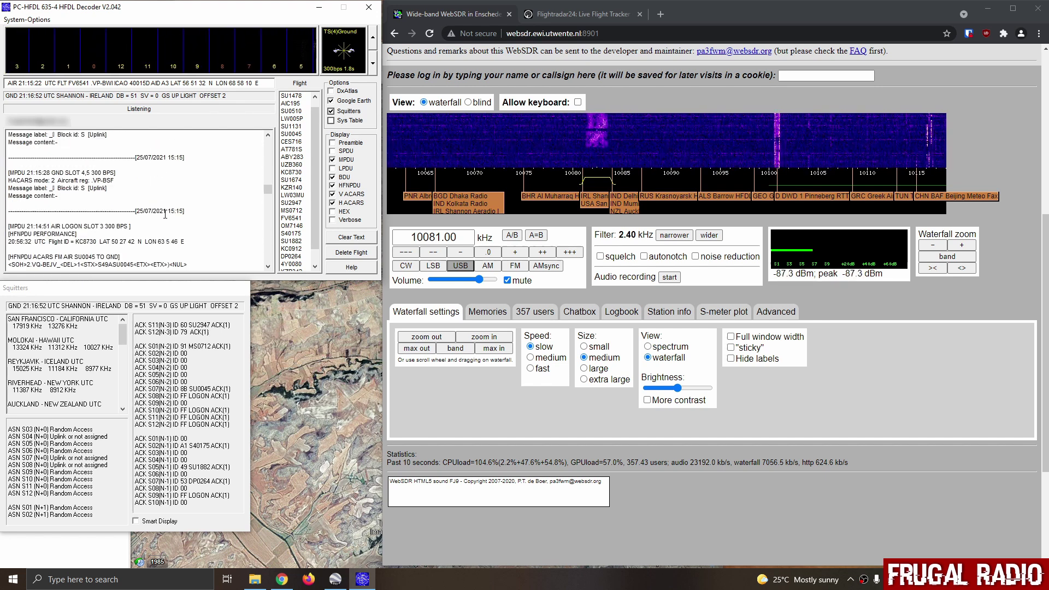
scroll(130, 217, "down", 2)
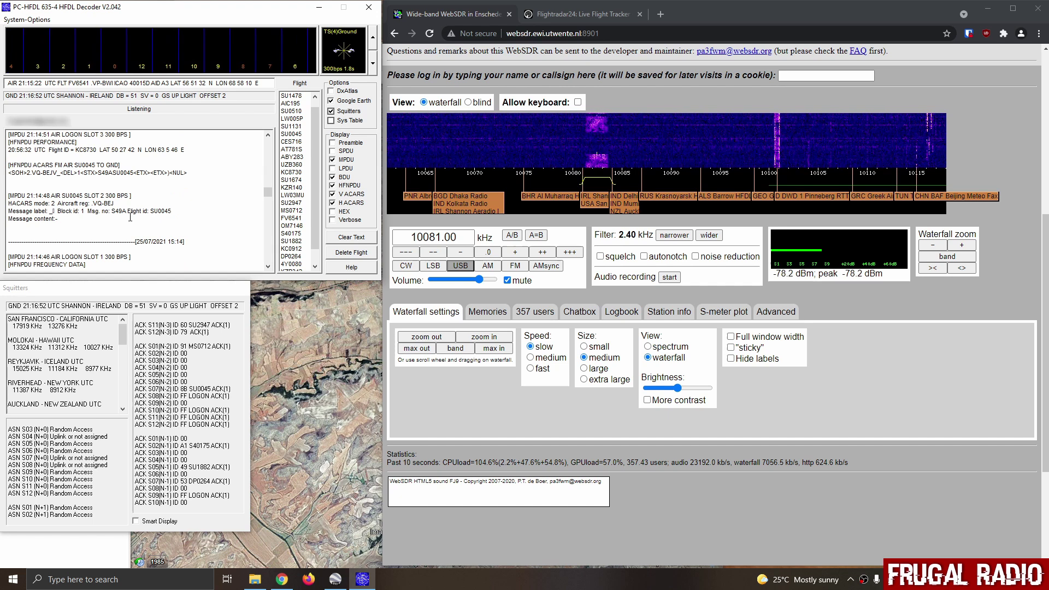
scroll(130, 217, "down", 3)
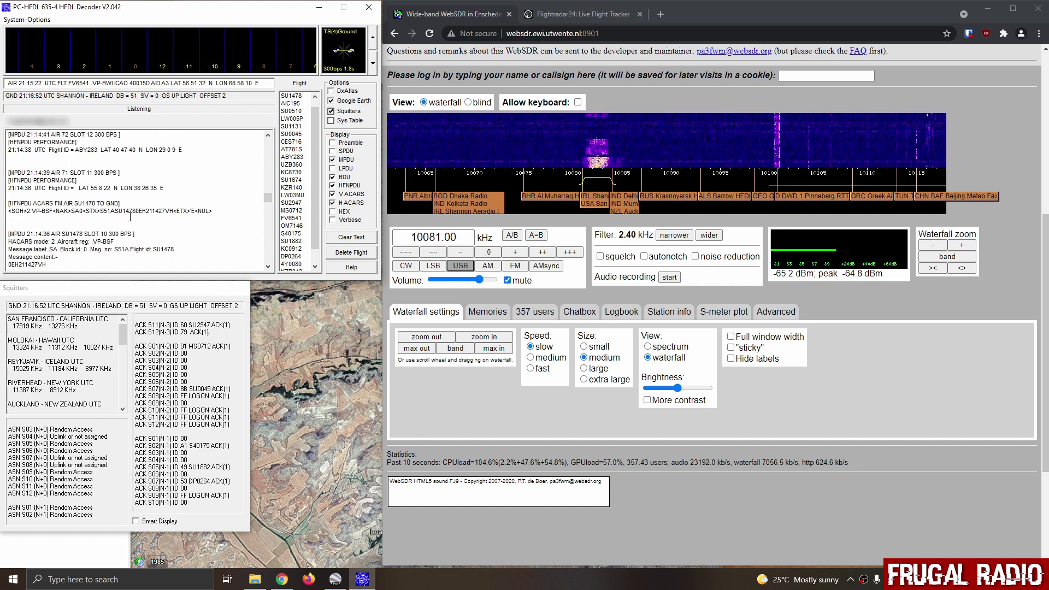
scroll(97, 221, "down", 2)
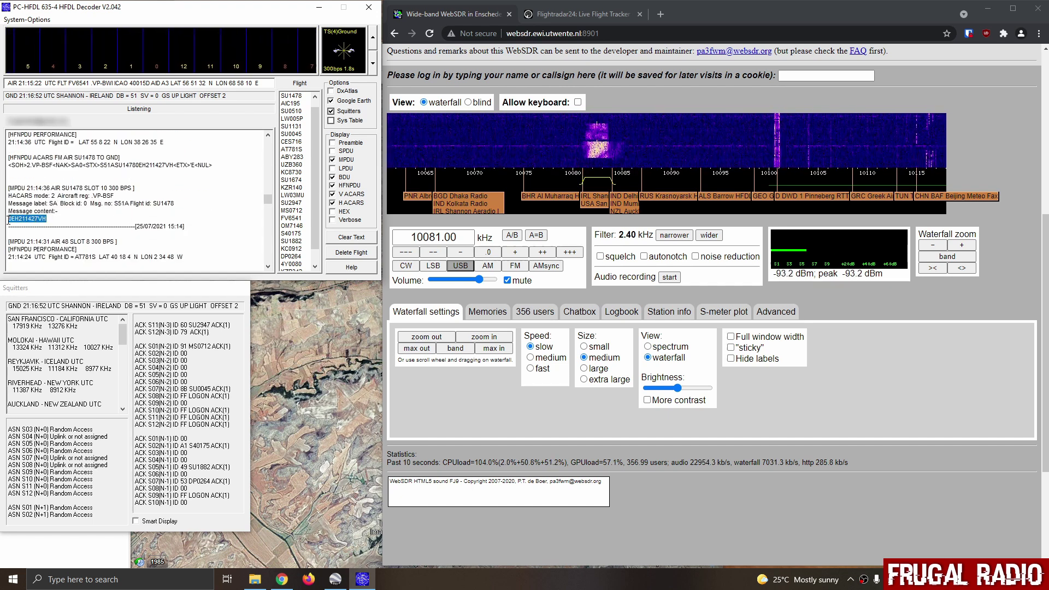
left_click(217, 215)
scroll(216, 215, "down", 3)
scroll(216, 214, "down", 8)
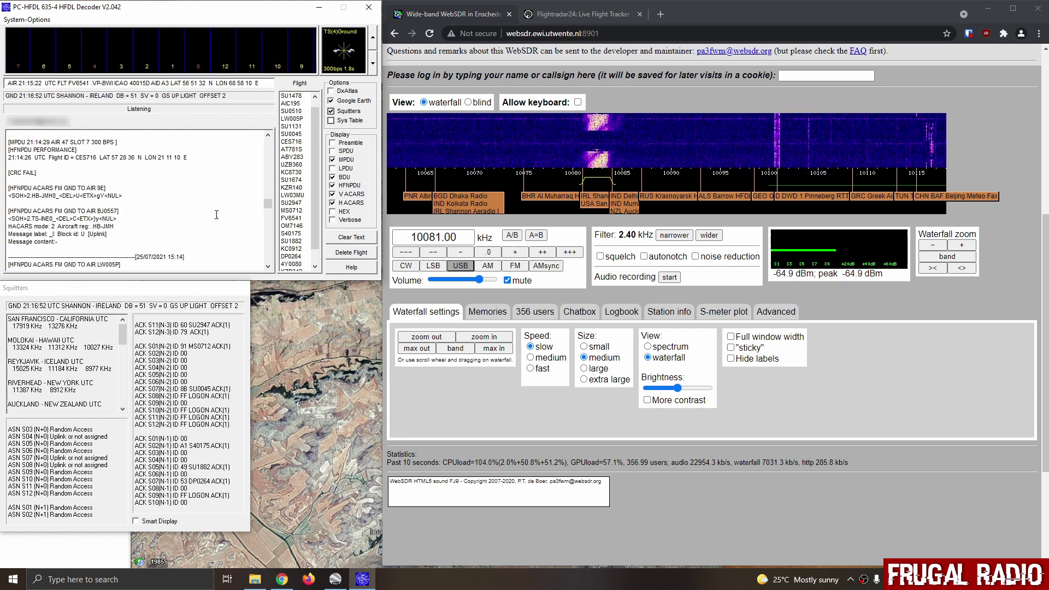
scroll(217, 215, "down", 4)
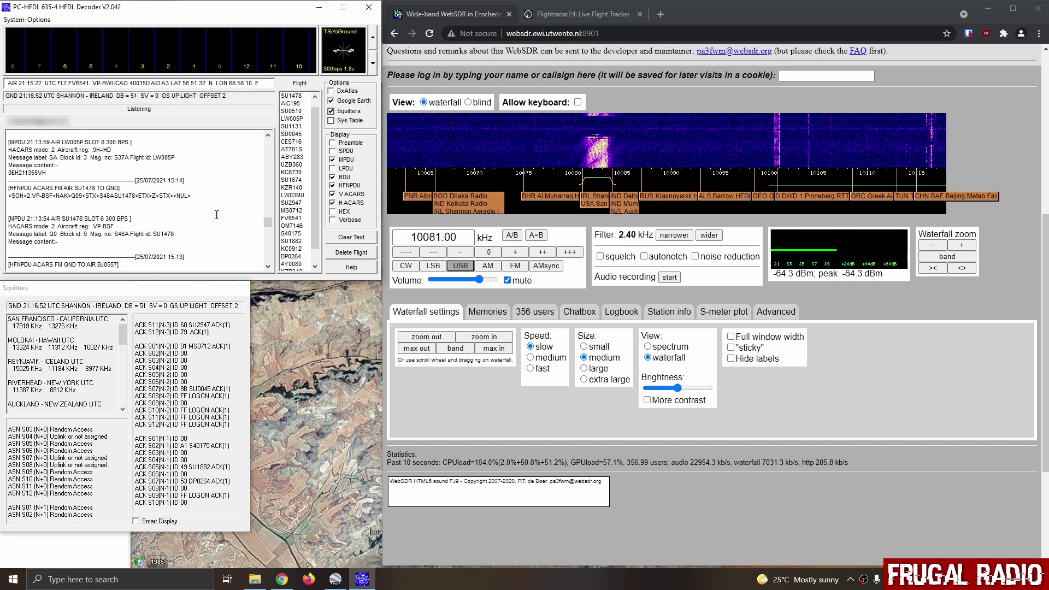
scroll(217, 215, "down", 4)
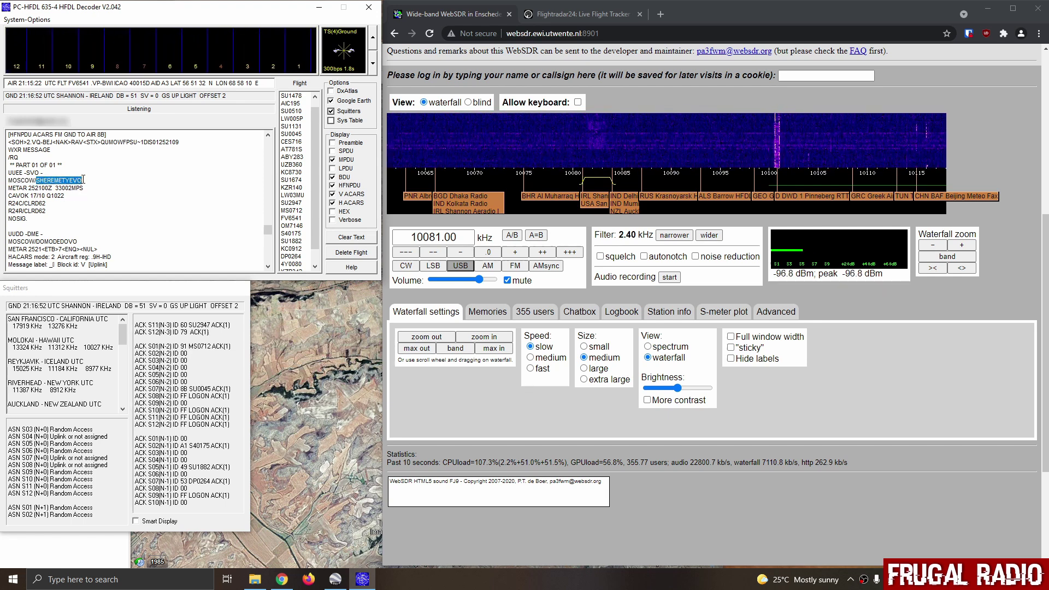
left_click(98, 188)
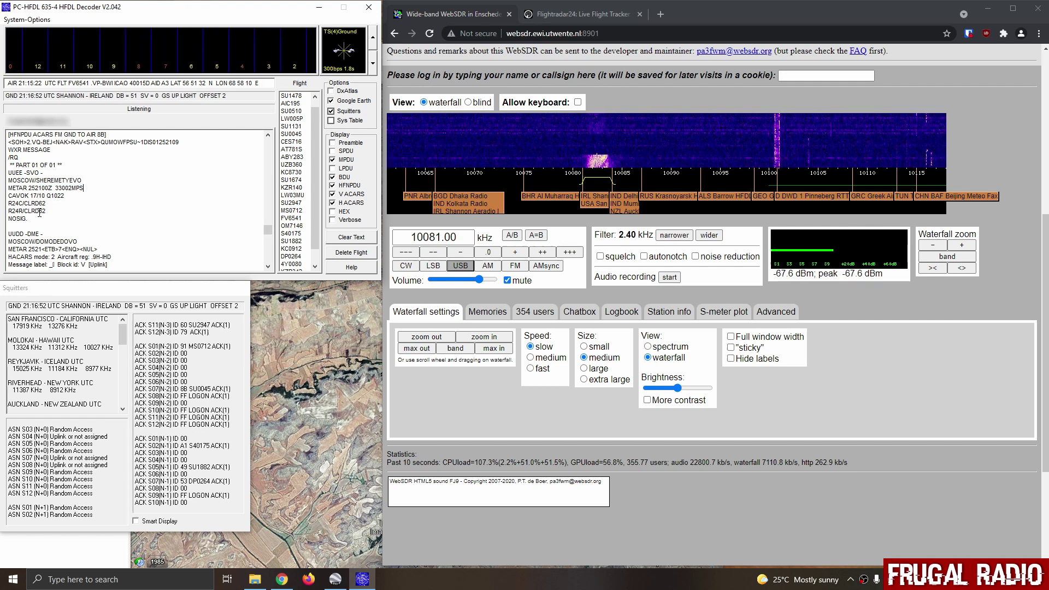
scroll(43, 203, "down", 1)
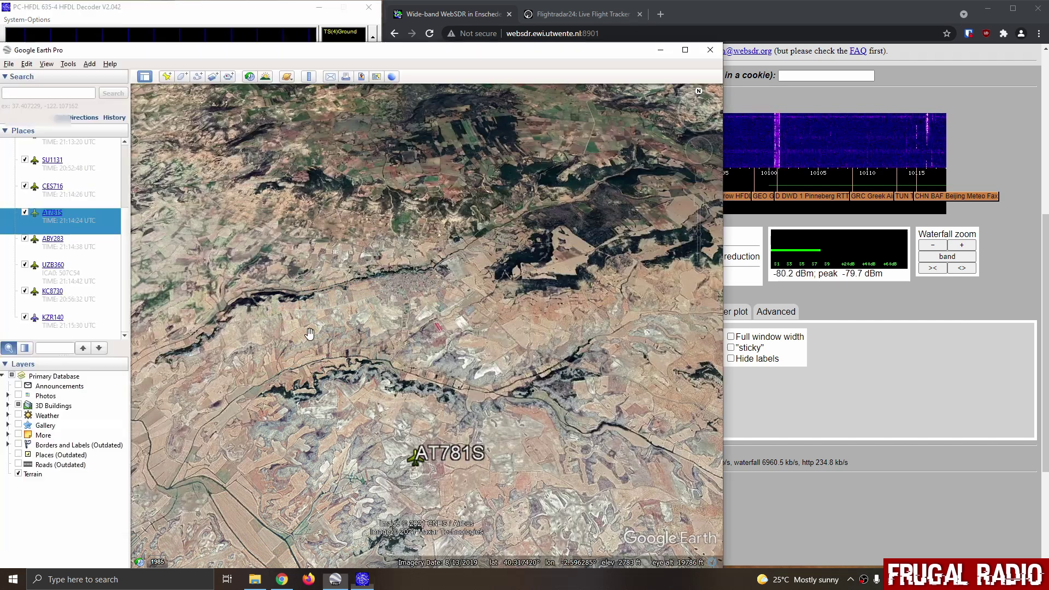
- Check that the WebSDR is still on 10081.00 kHz, then bring PC-HFDL back in front
left_click(208, 290)
scroll(47, 199, "up", 3)
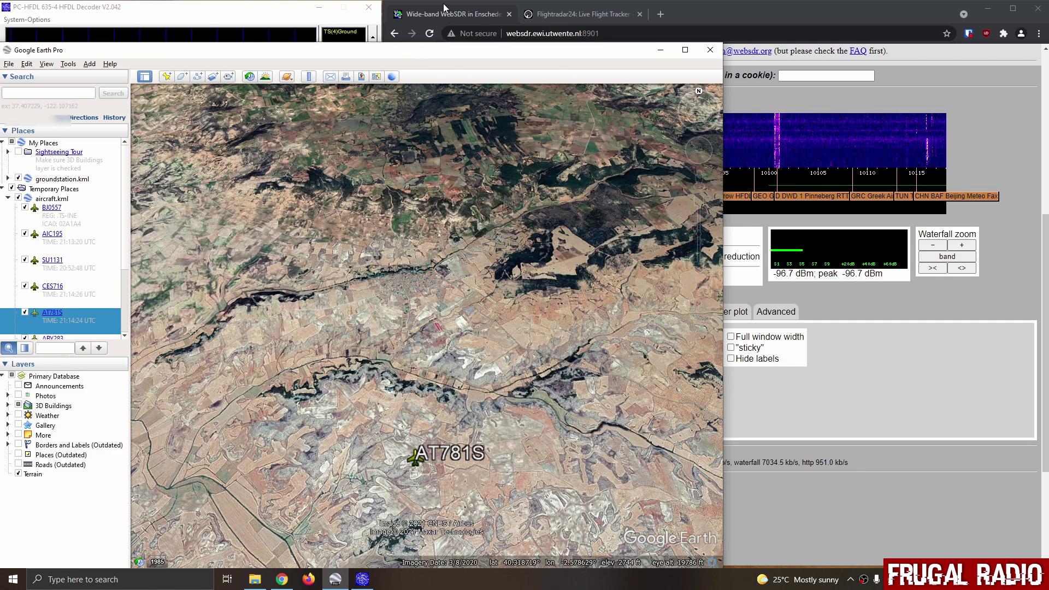
key("alt+Tab")
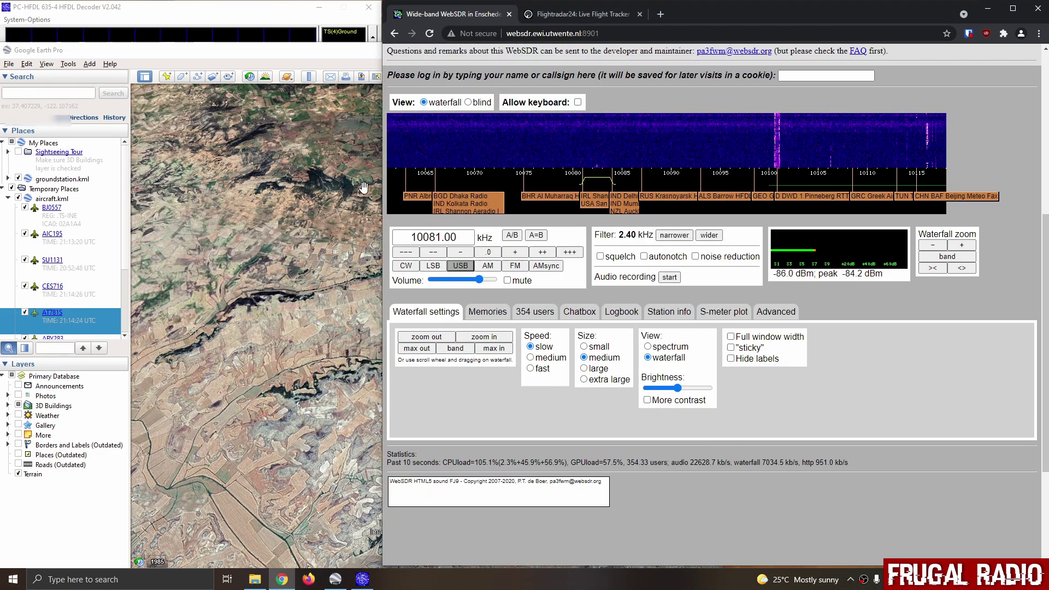
left_click(185, 15)
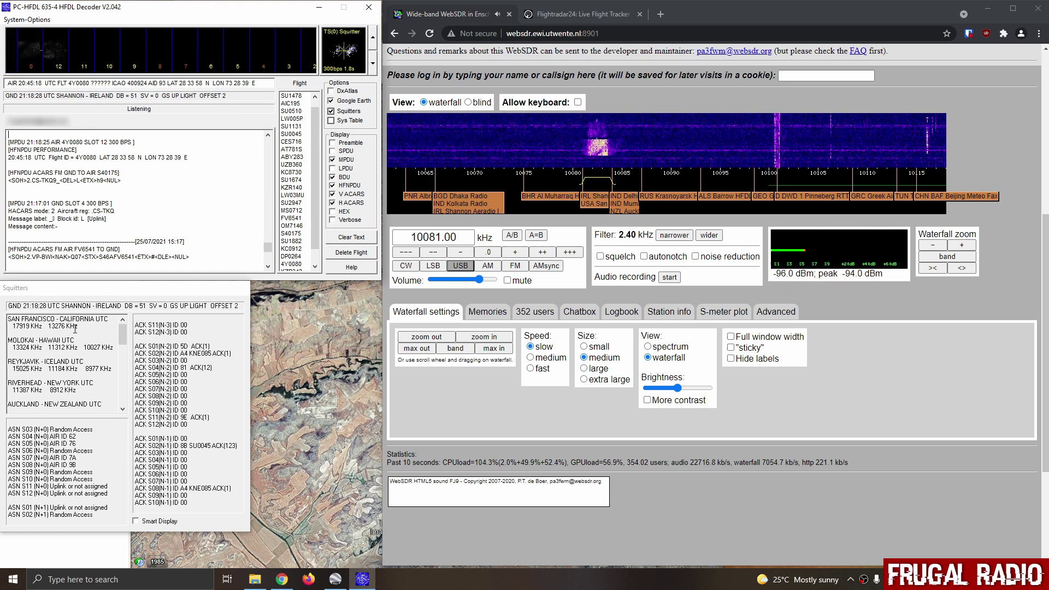
- Review the new position reports from LO8680, HVN301 and SU0045 in the decoder log
mouse_move(122, 334)
left_mouse_down()
mouse_move(128, 391)
mouse_move(131, 335)
left_mouse_up()
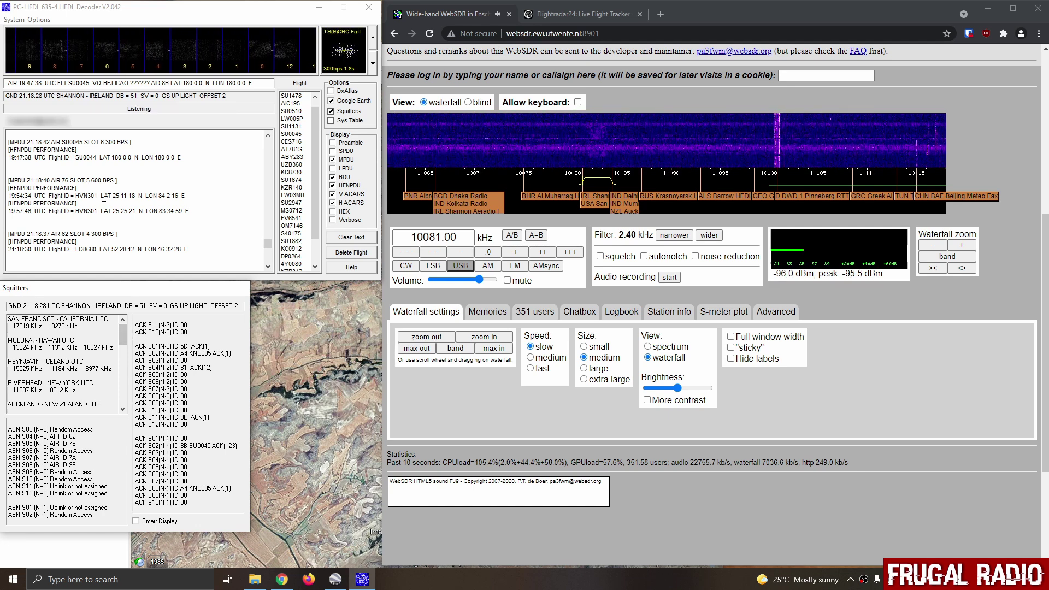
- Open aircraft.kml from C:\PC-HFDL in Google Earth Pro and confirm reloading it
left_click(332, 397)
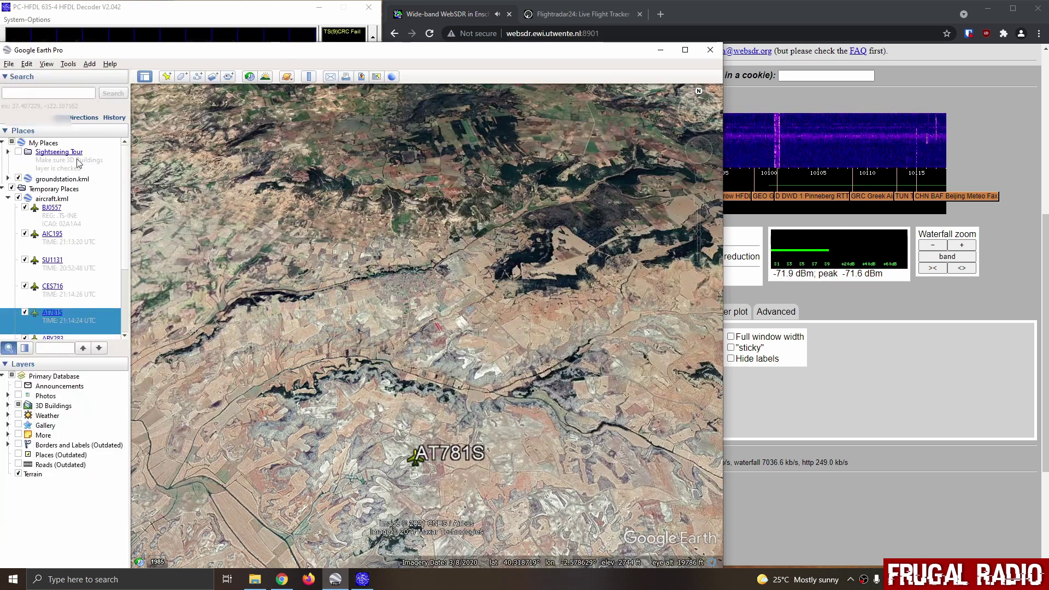
left_click(9, 65)
left_click(18, 78)
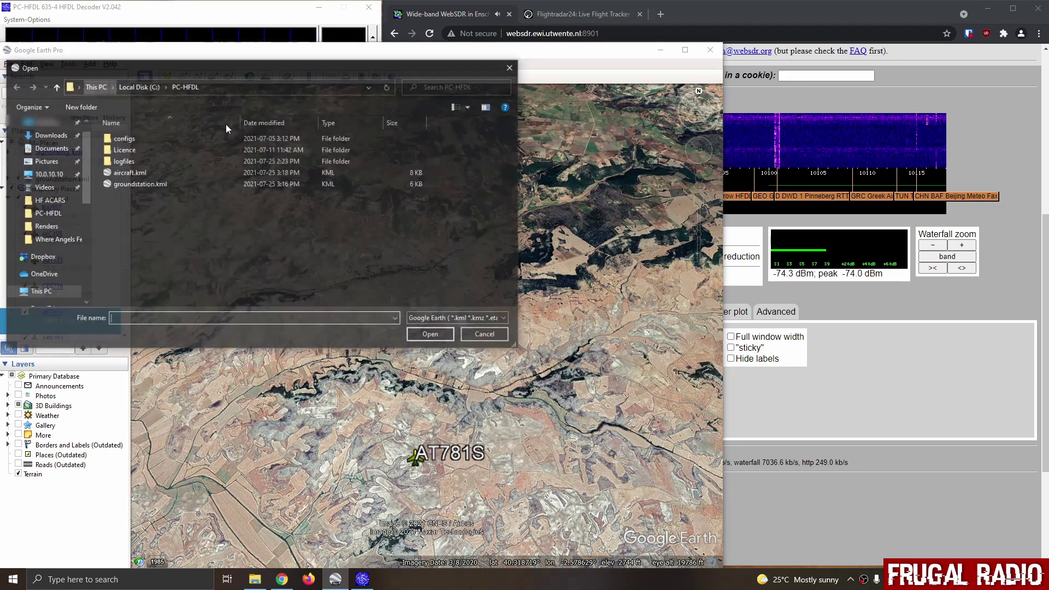
left_click(169, 173)
left_click(427, 335)
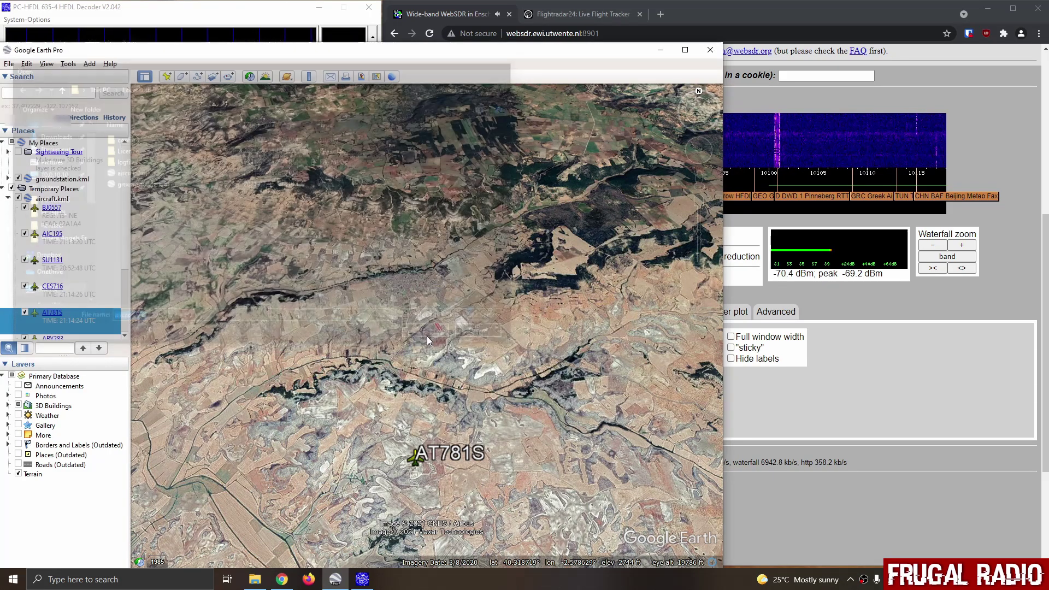
left_click(344, 325)
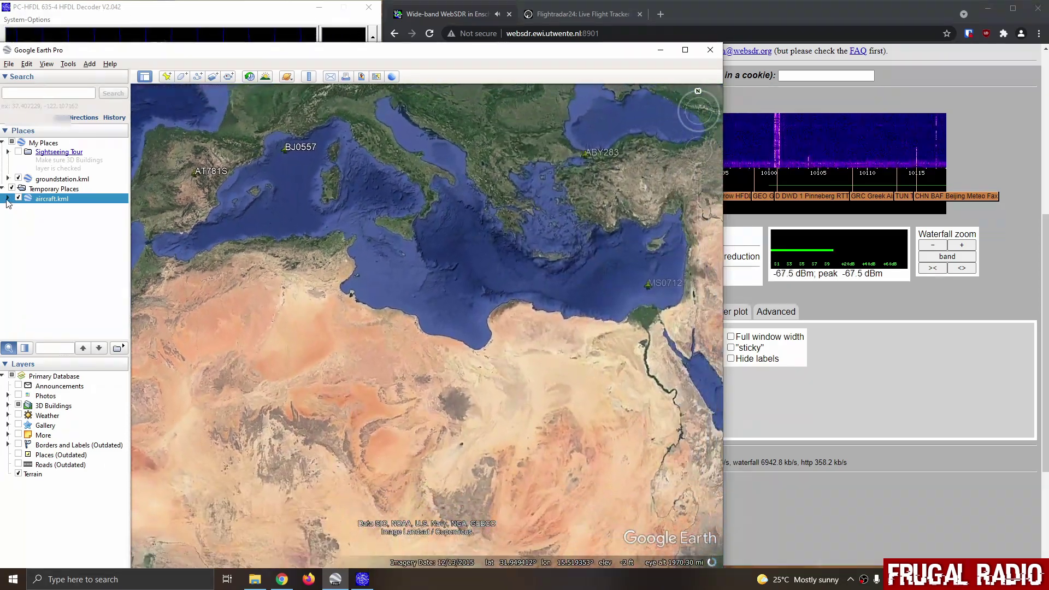
- Expand aircraft.kml and pan the globe from Europe to North Africa, finding MS0712 over the Nile Delta
double_click(49, 198)
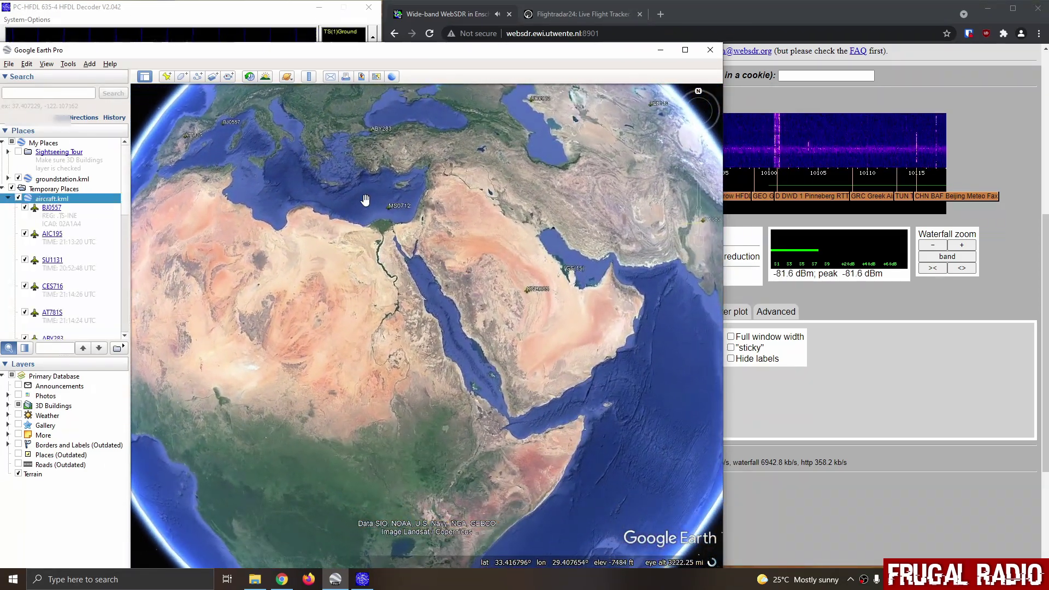
left_click_drag(337, 194, 378, 378)
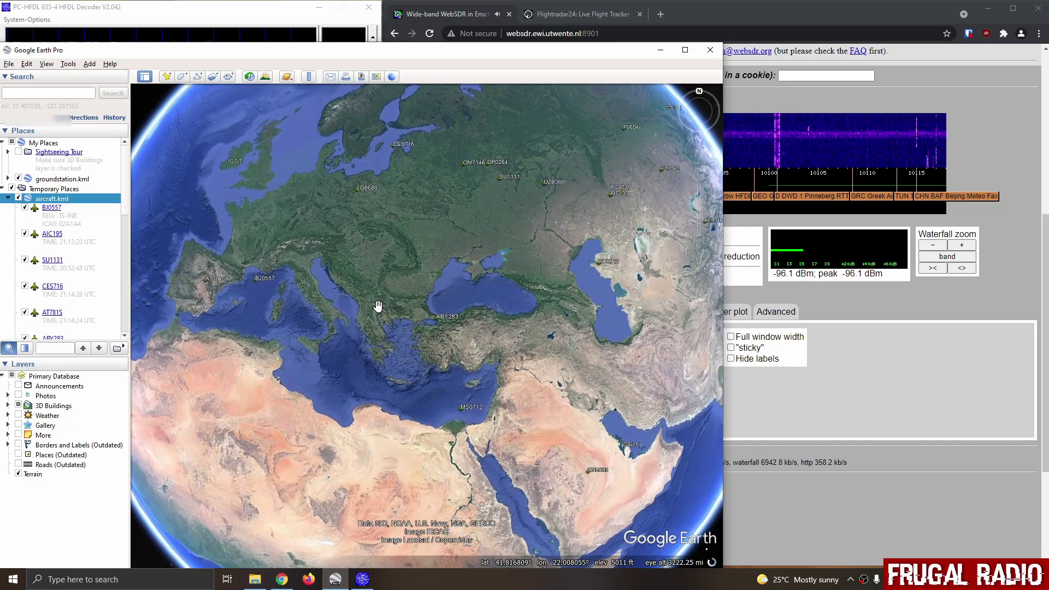
scroll(377, 306, "down", 2)
left_click_drag(397, 300, 341, 294)
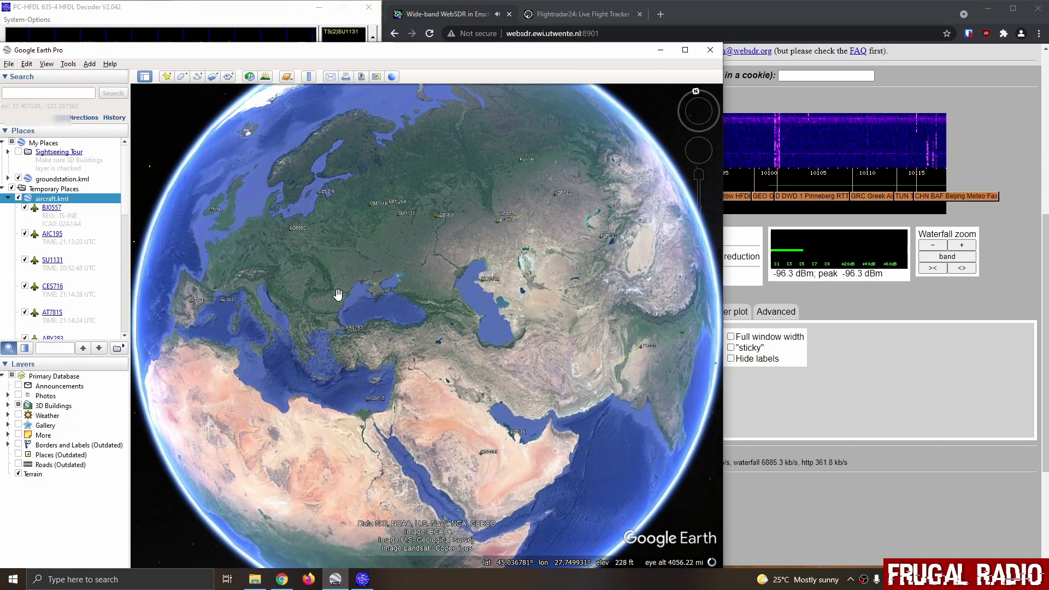
left_click_drag(455, 312, 382, 317)
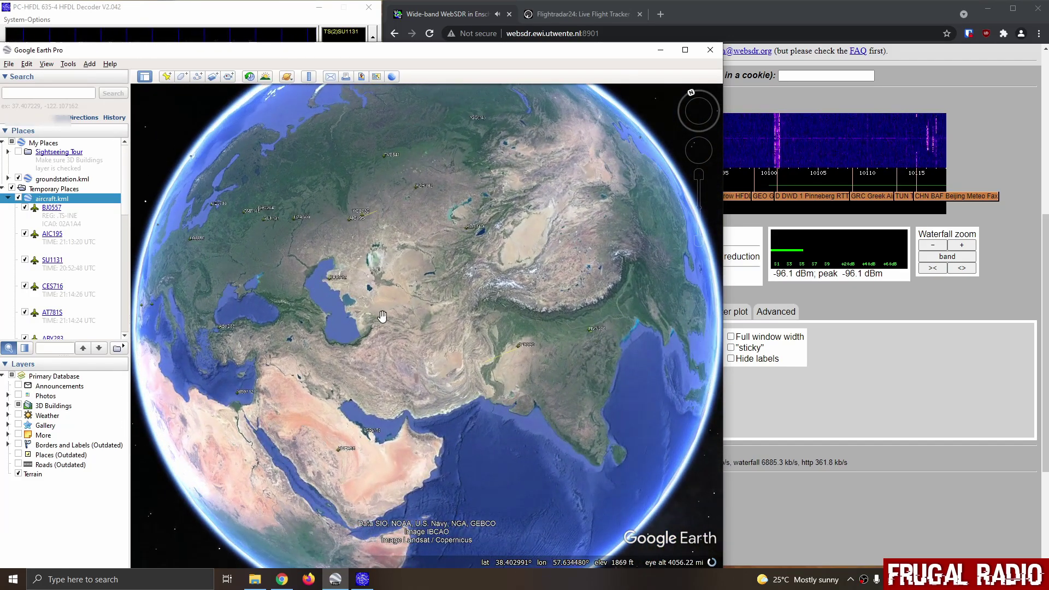
scroll(497, 332, "up", 3)
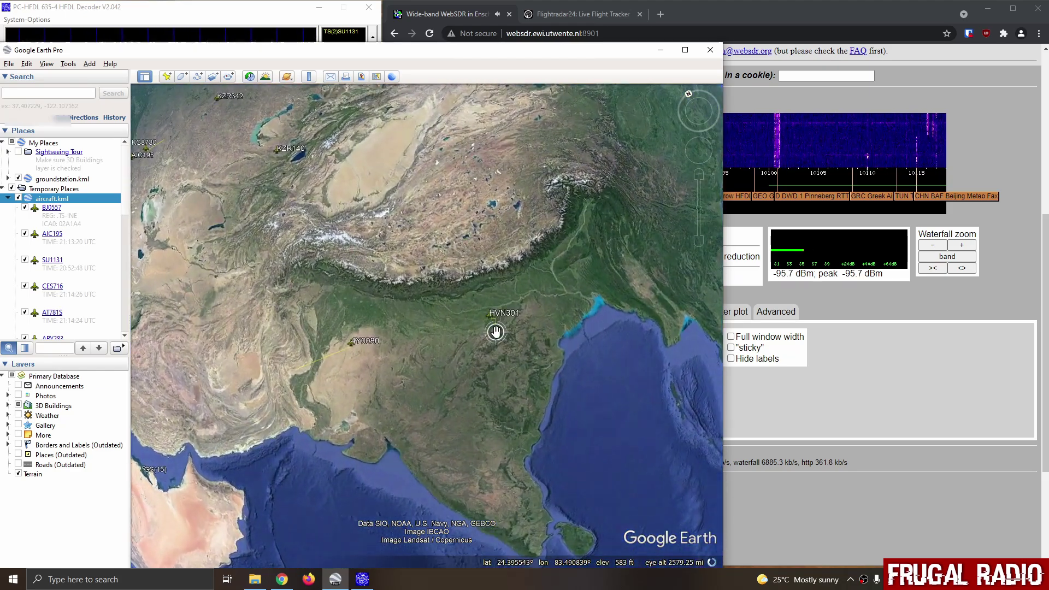
scroll(515, 327, "up", 1)
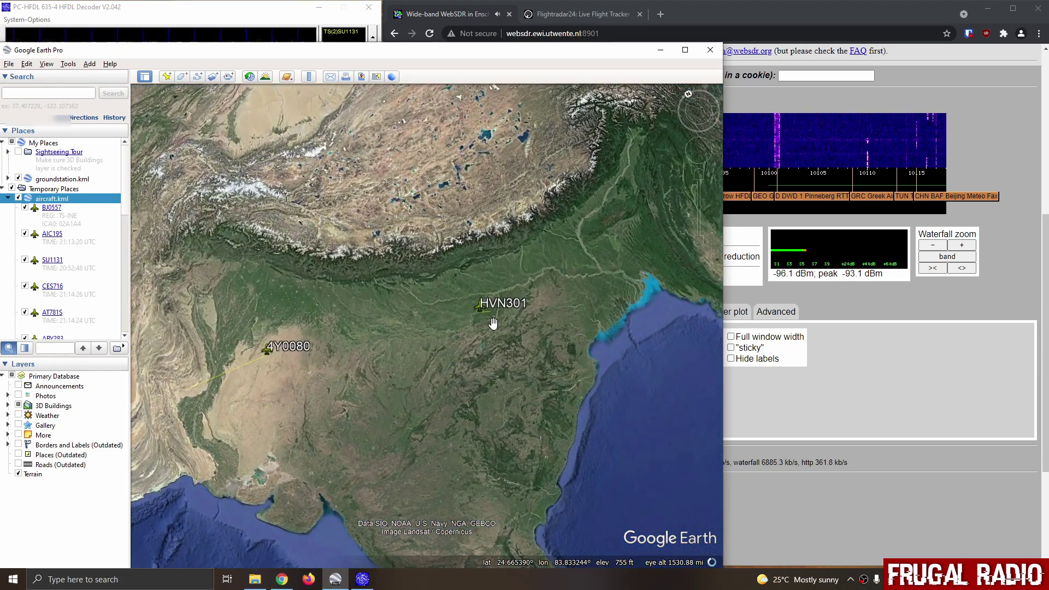
scroll(443, 330, "down", 3)
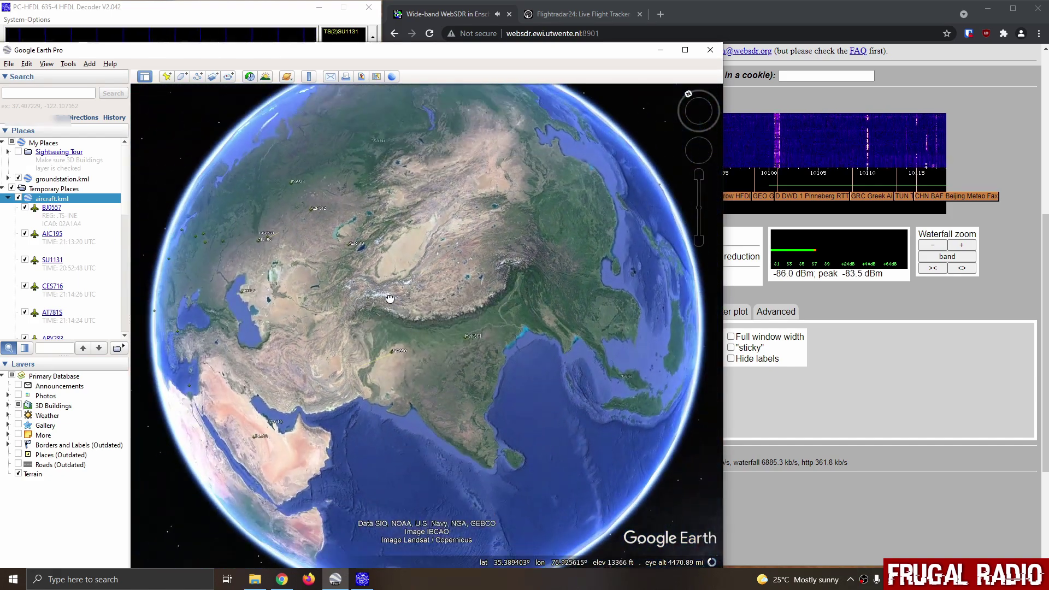
left_click_drag(444, 330, 493, 299)
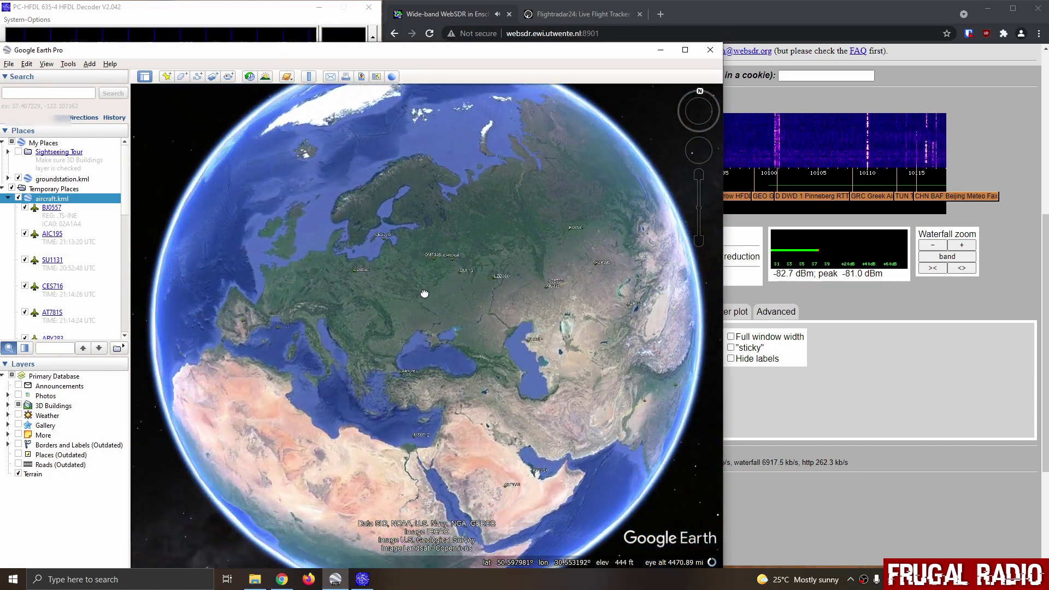
left_click_drag(433, 288, 499, 265)
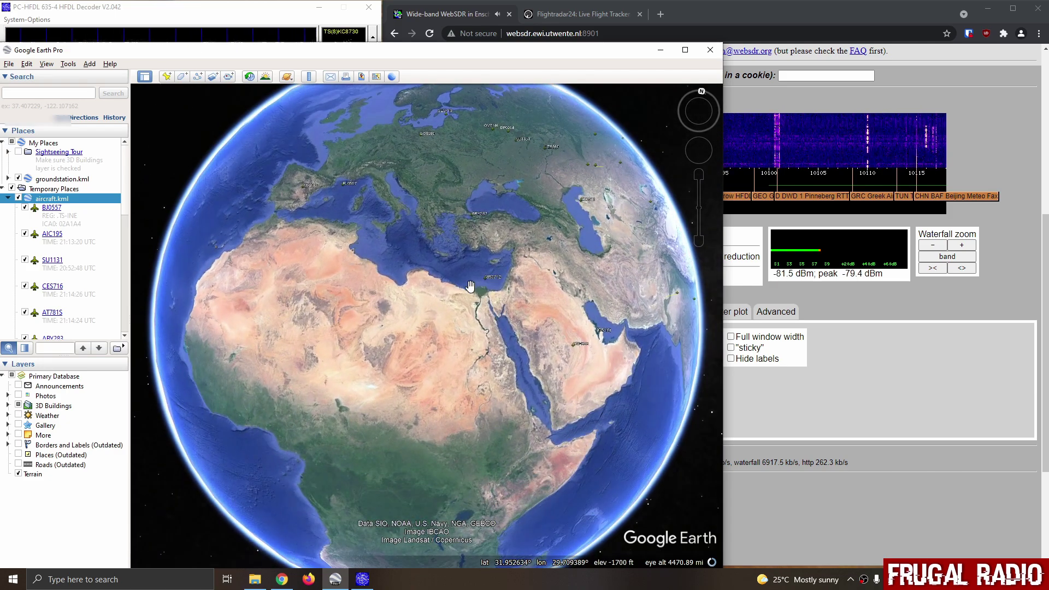
scroll(459, 299, "up", 5)
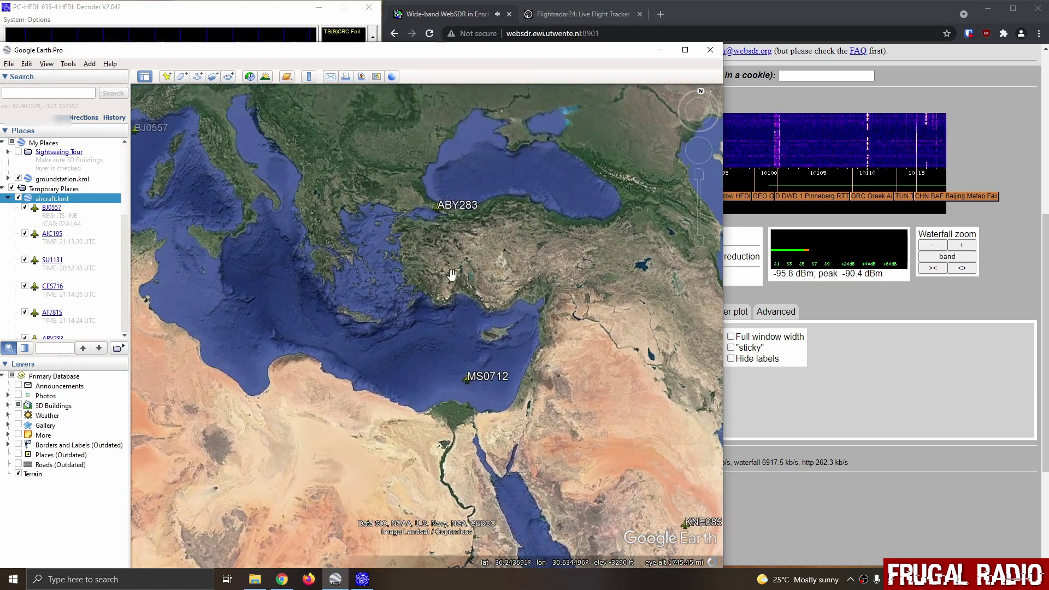
- Pan the globe over Europe, the North Atlantic and Central Asia, then bring the WebSDR page forward
left_click_drag(454, 235, 453, 317)
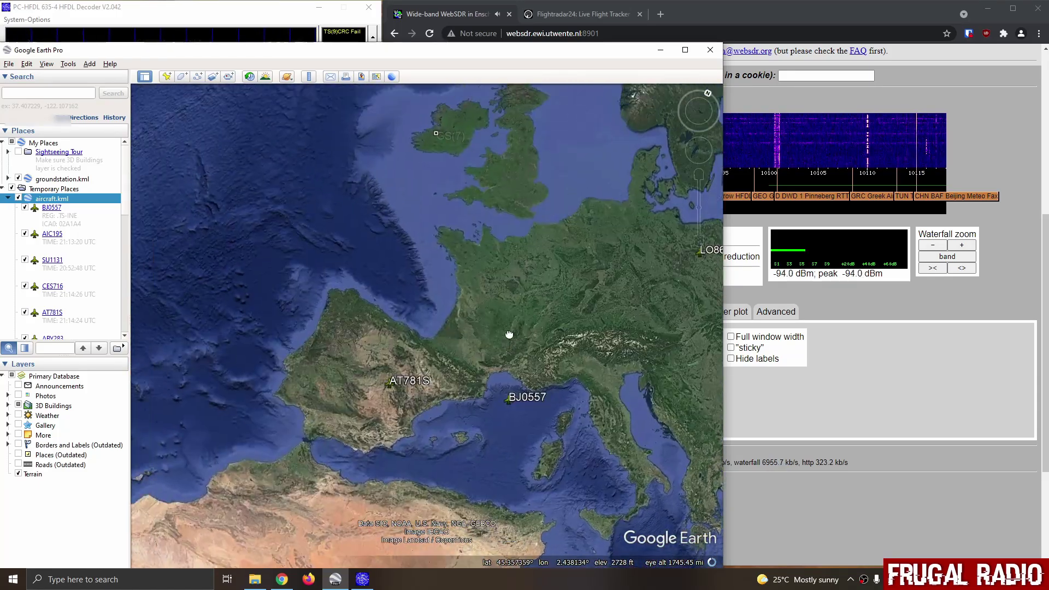
scroll(468, 303, "down", 2)
left_click_drag(352, 218, 410, 270)
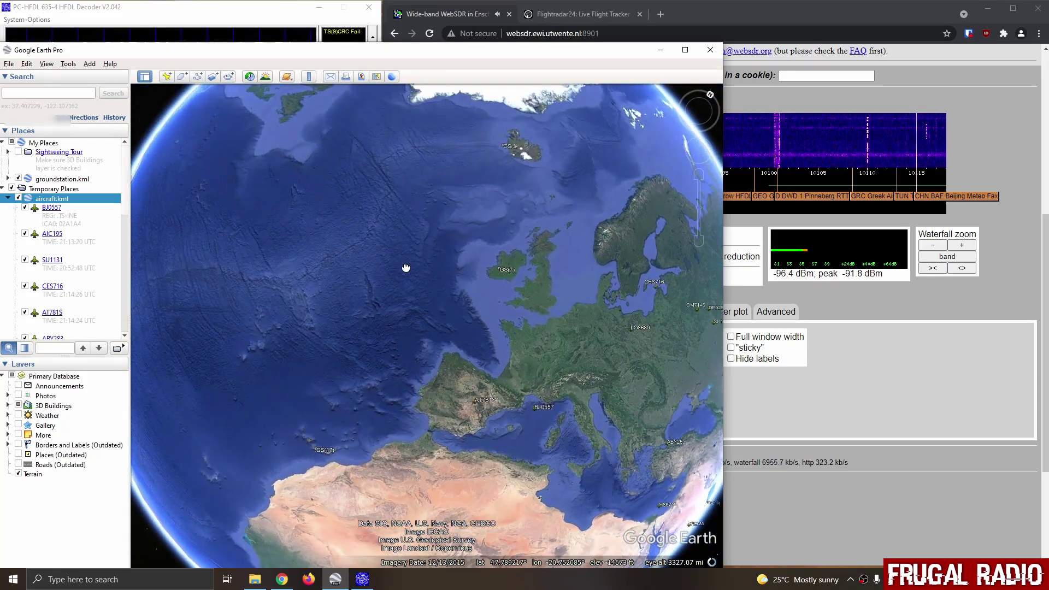
left_click_drag(550, 382, 339, 230)
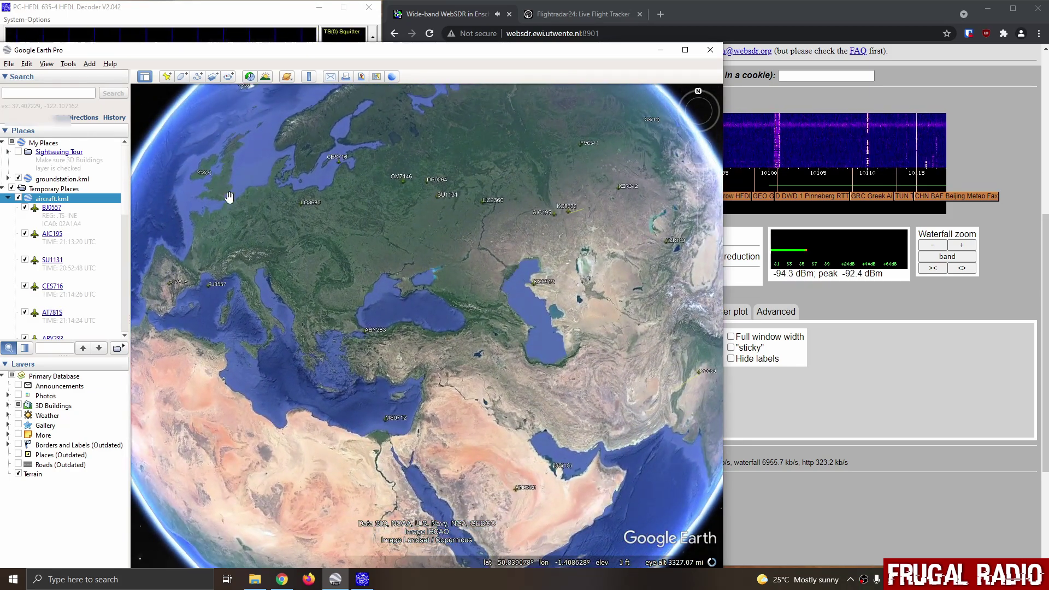
left_click_drag(382, 241, 352, 282)
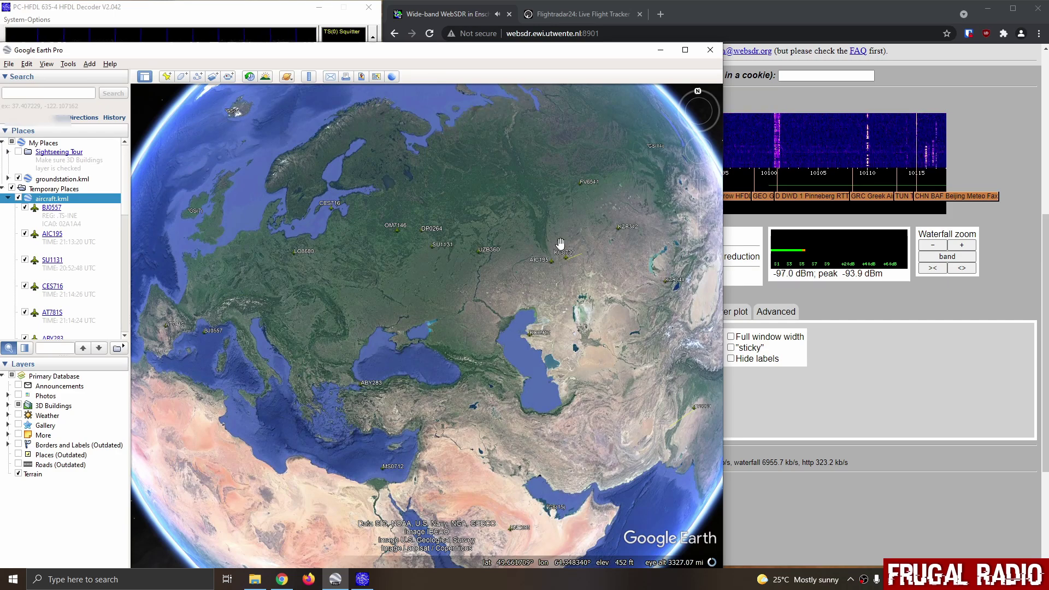
left_click_drag(582, 275, 432, 285)
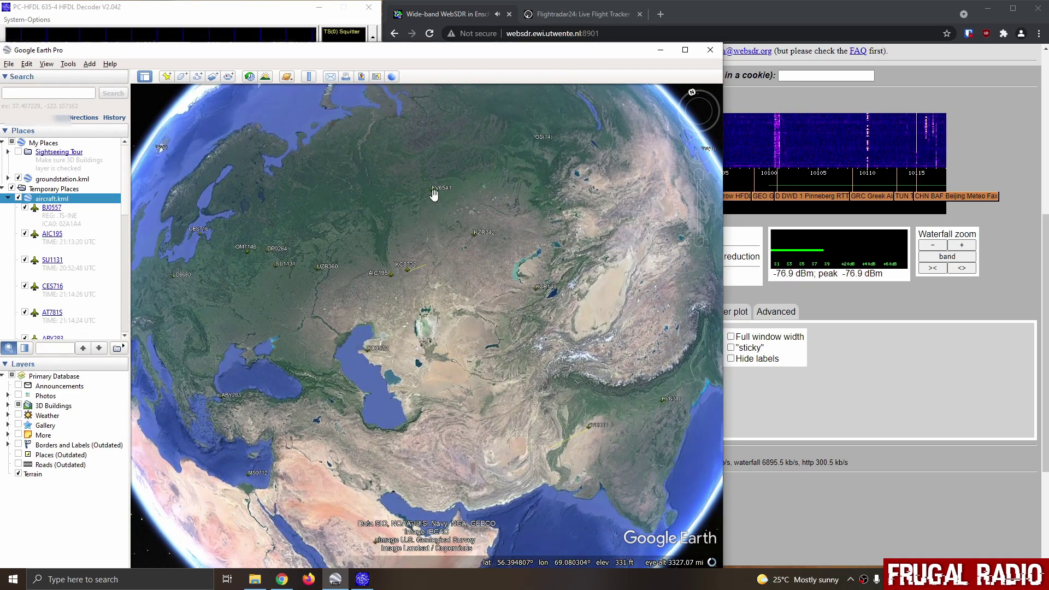
left_click_drag(540, 255, 499, 244)
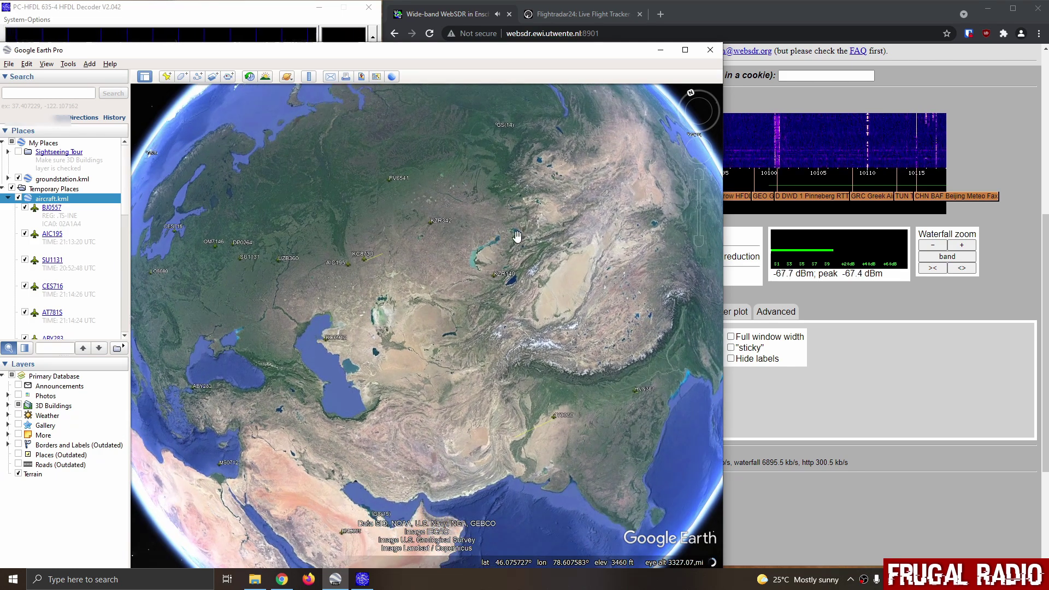
left_click(462, 21)
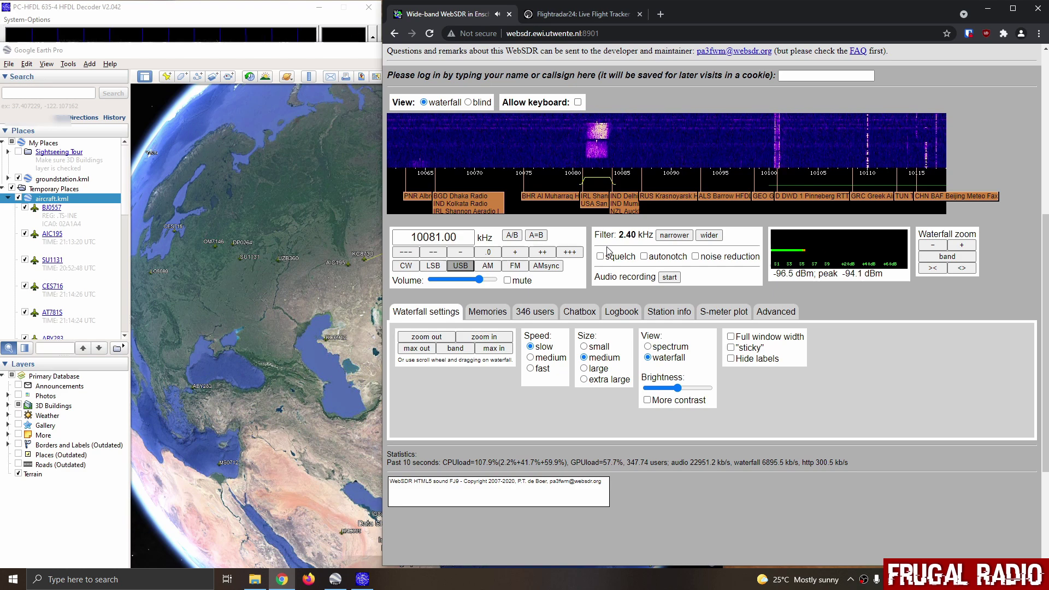
- Bring PC-HFDL forward and follow the new SU2127 and AIR 88 position reports
left_click(243, 13)
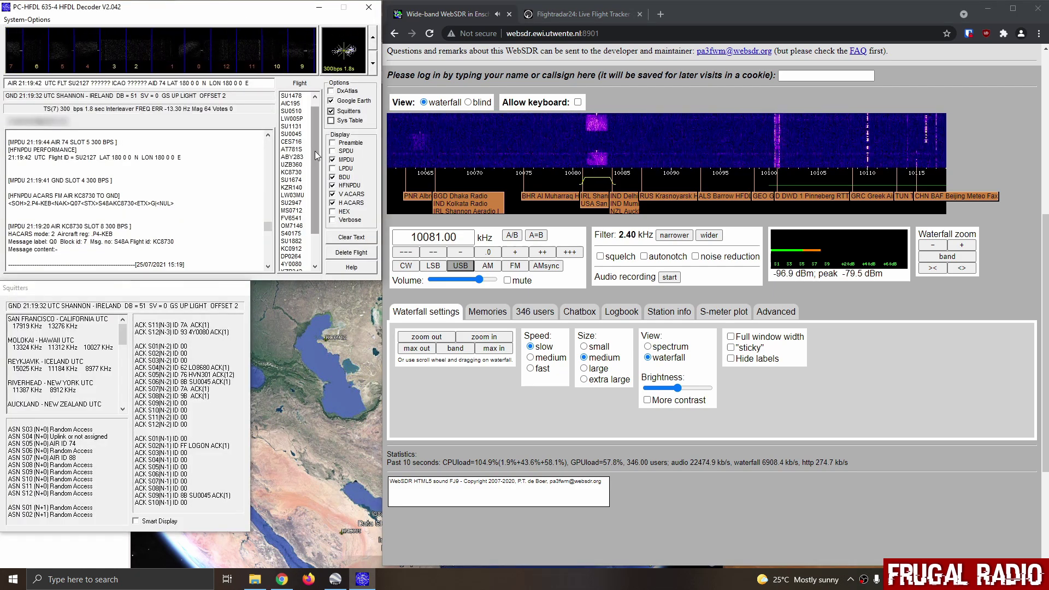
left_click_drag(314, 151, 313, 203)
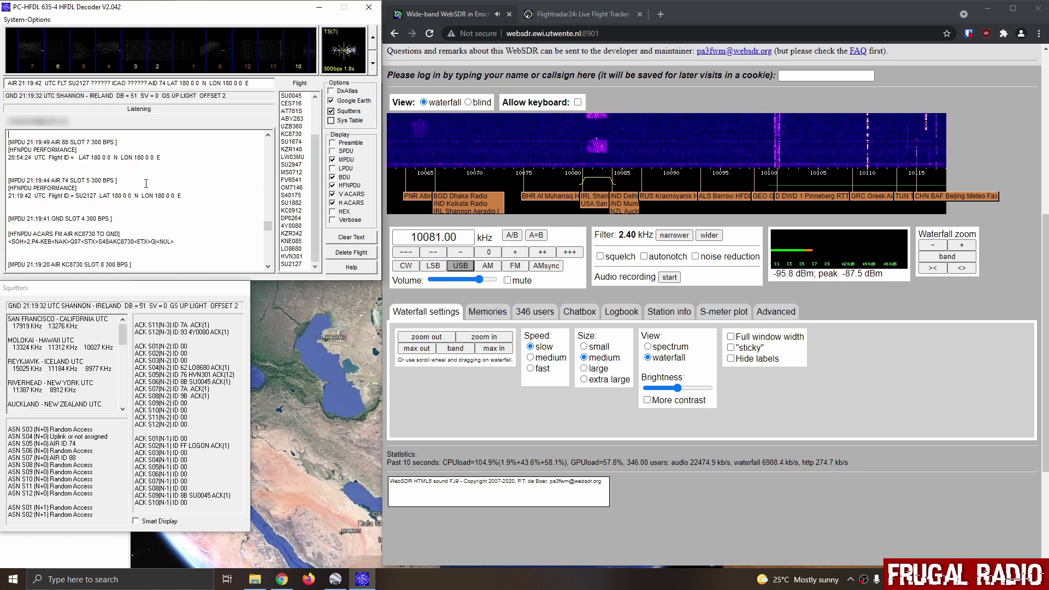